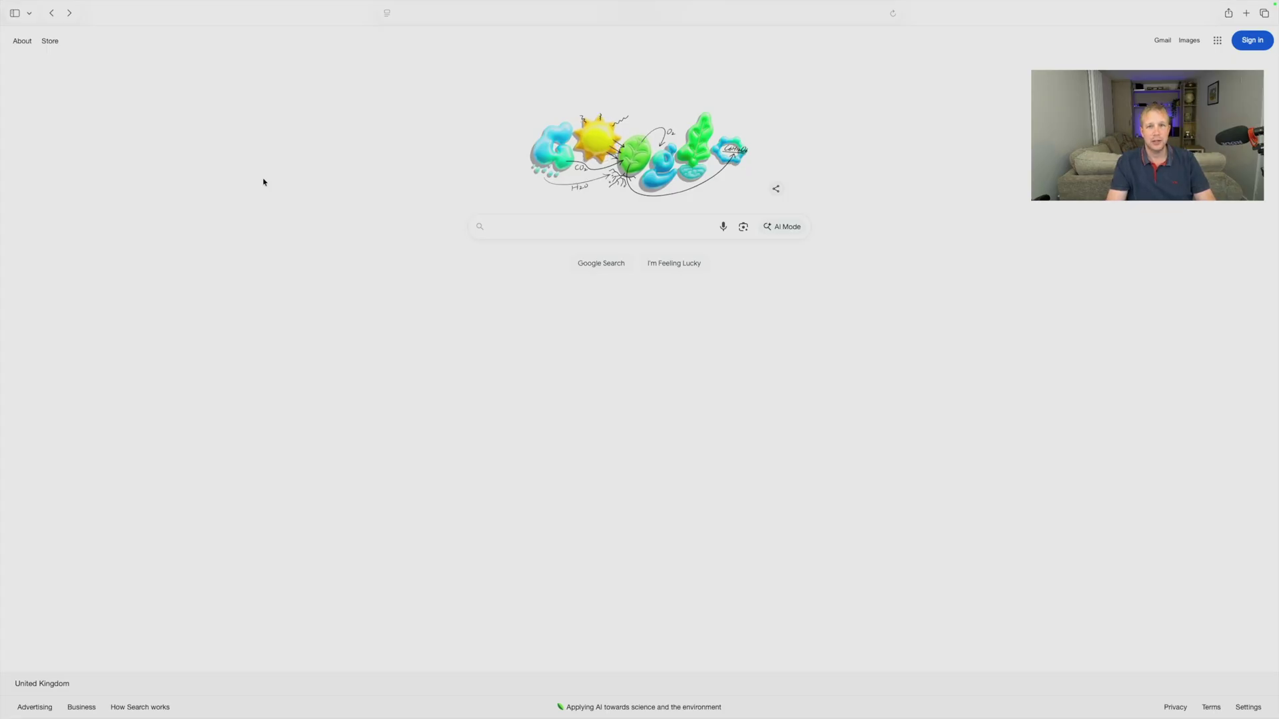
# Load find.ugnas.com in Safari to list the DXP2800-D0DA NAS
pyautogui.click(683, 19)
pyautogui.write('find.ugnas.com')
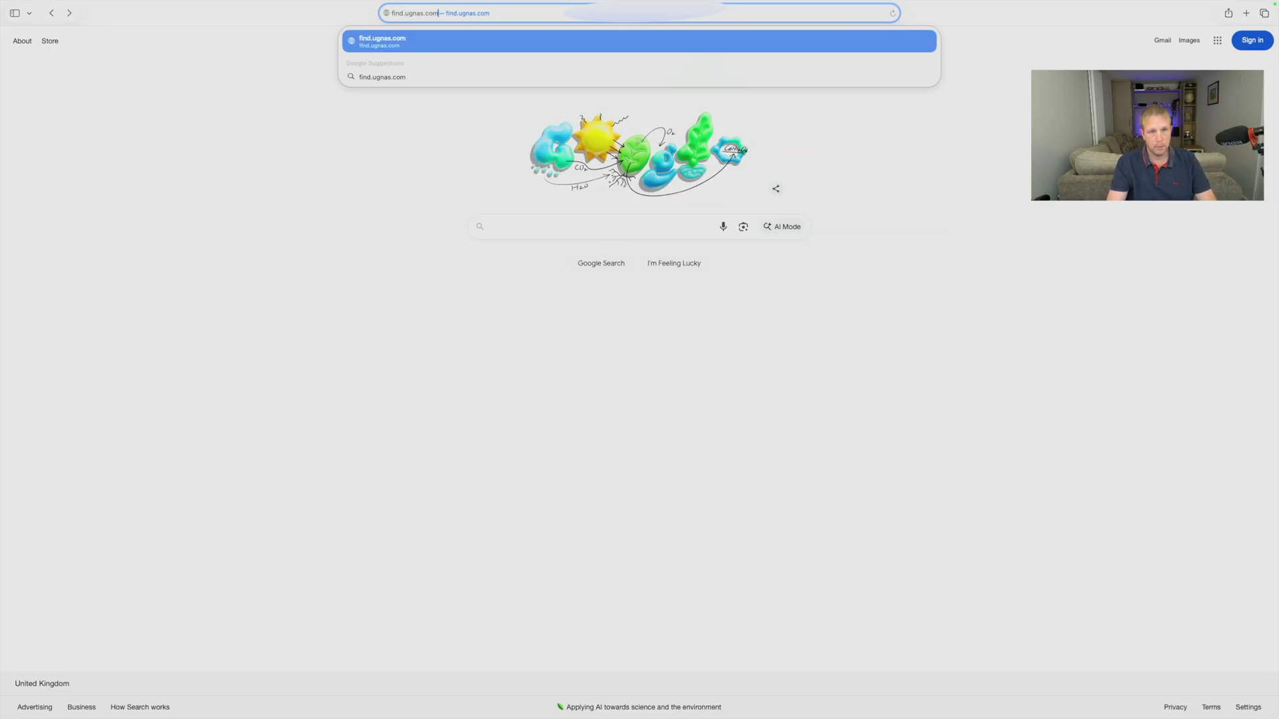
pyautogui.press('Return')
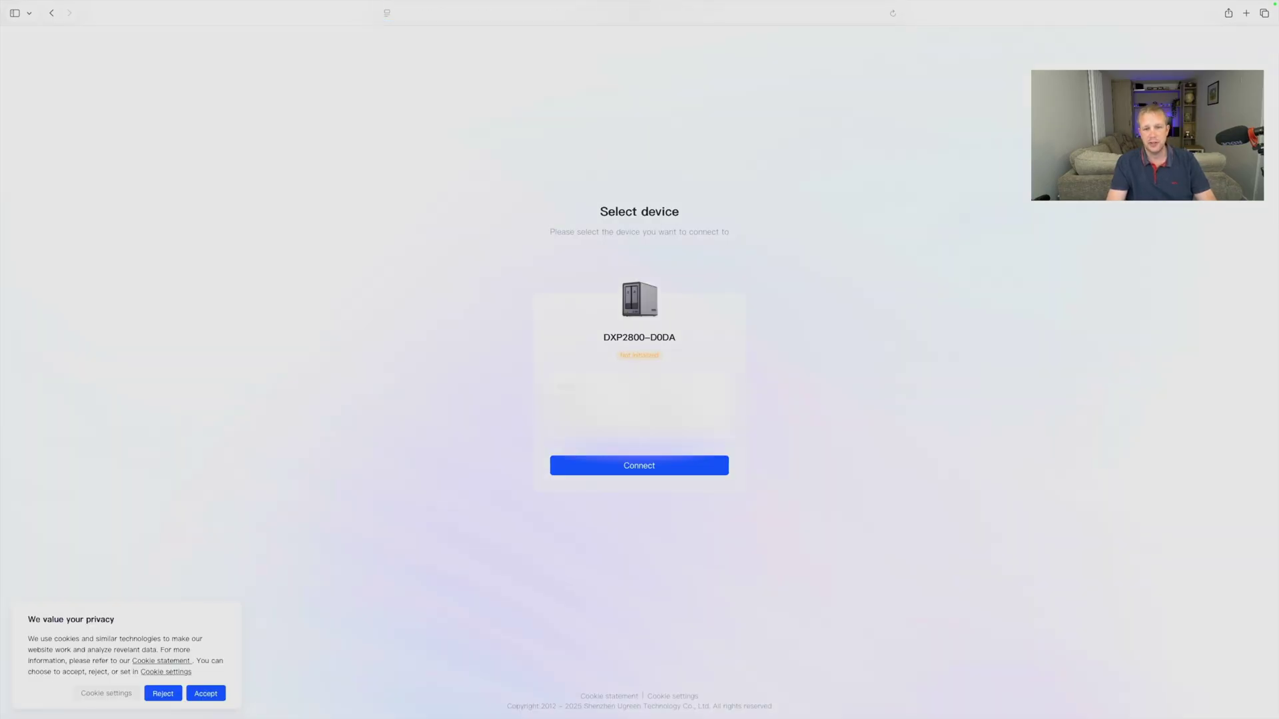
# Connect to the discovered NAS, name it Nas and accept the user agreement
pyautogui.click(645, 468)
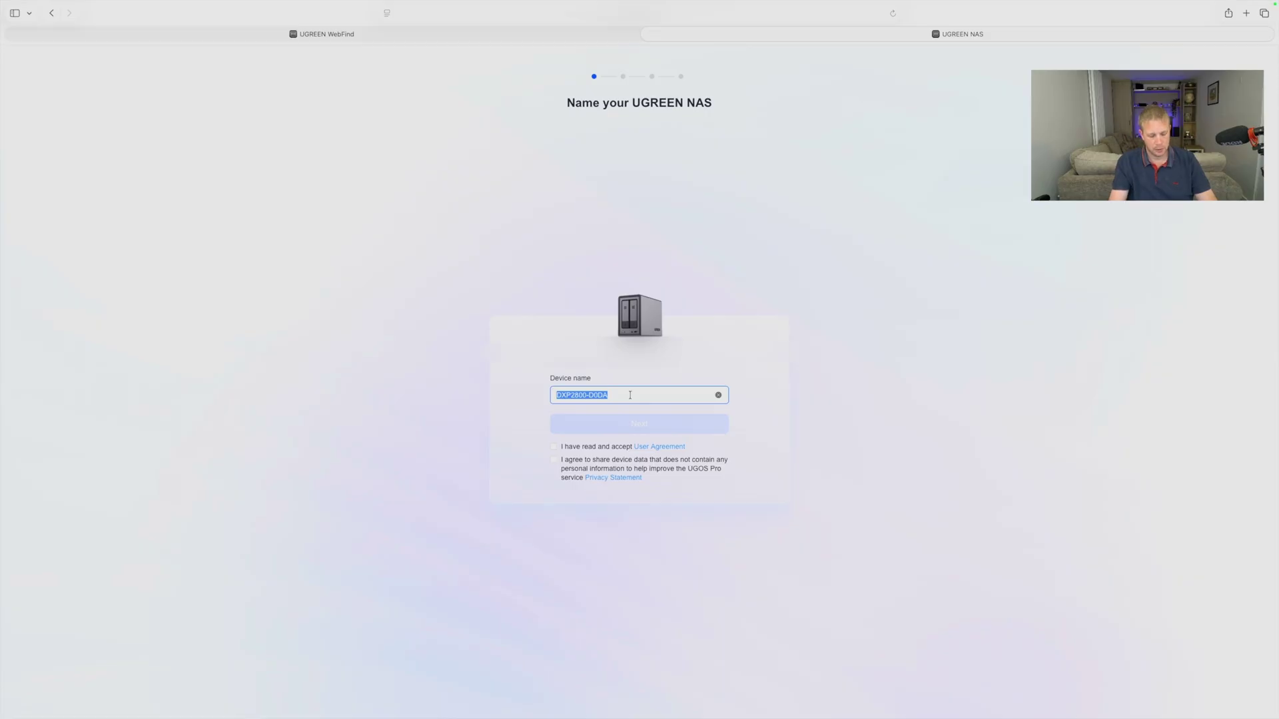
pyautogui.write('Nas')
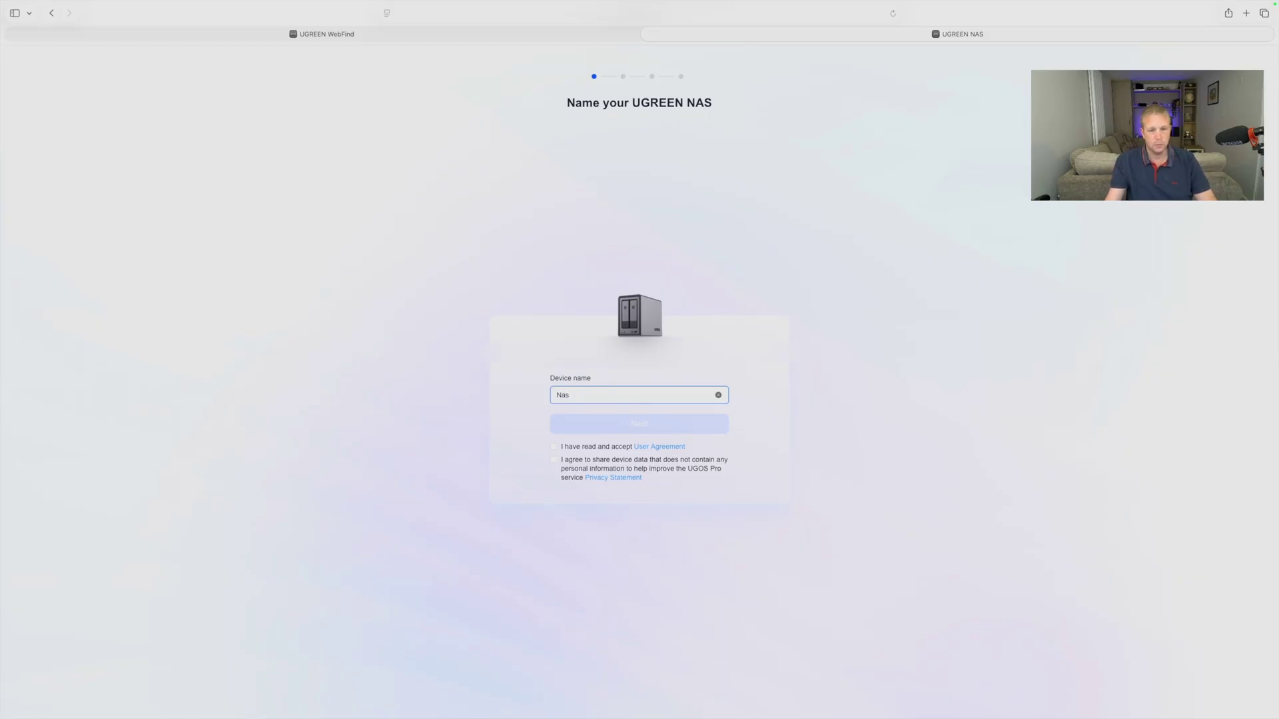
pyautogui.click(554, 449)
pyautogui.click(614, 429)
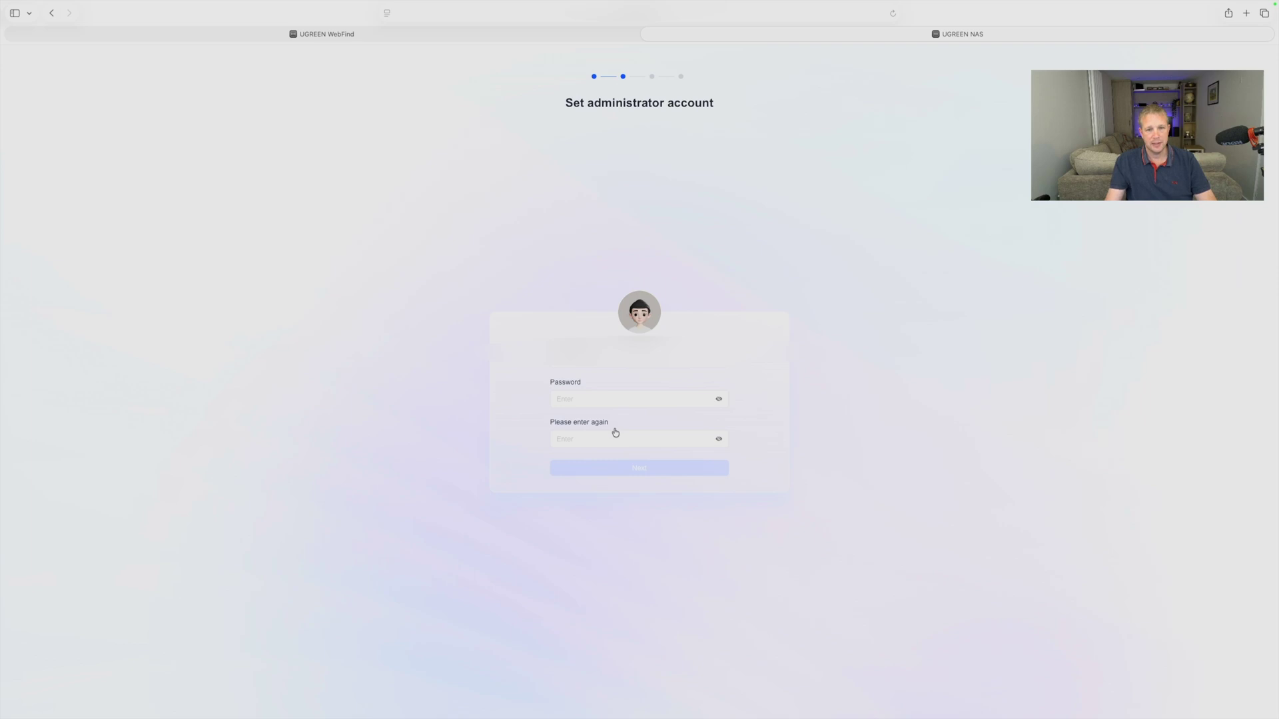
# Set the administrator username and password, then accept the email-binding agreement
pyautogui.click(638, 358)
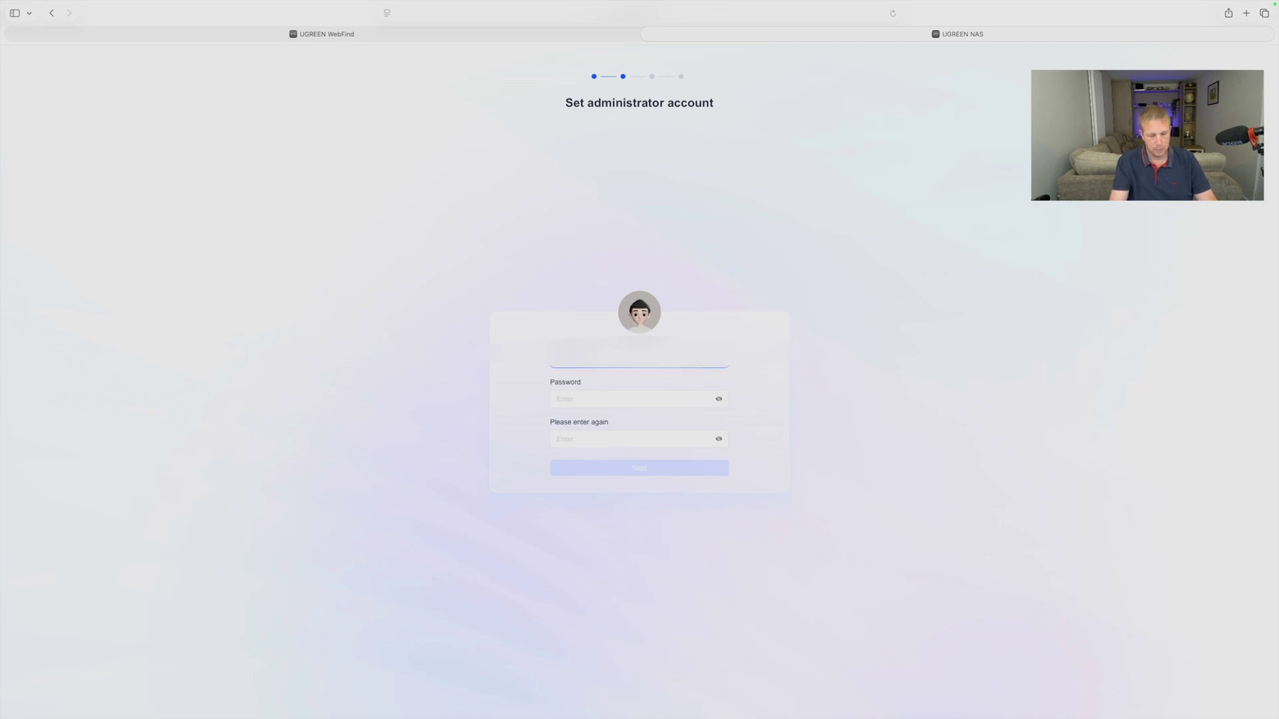
pyautogui.press('Tab')
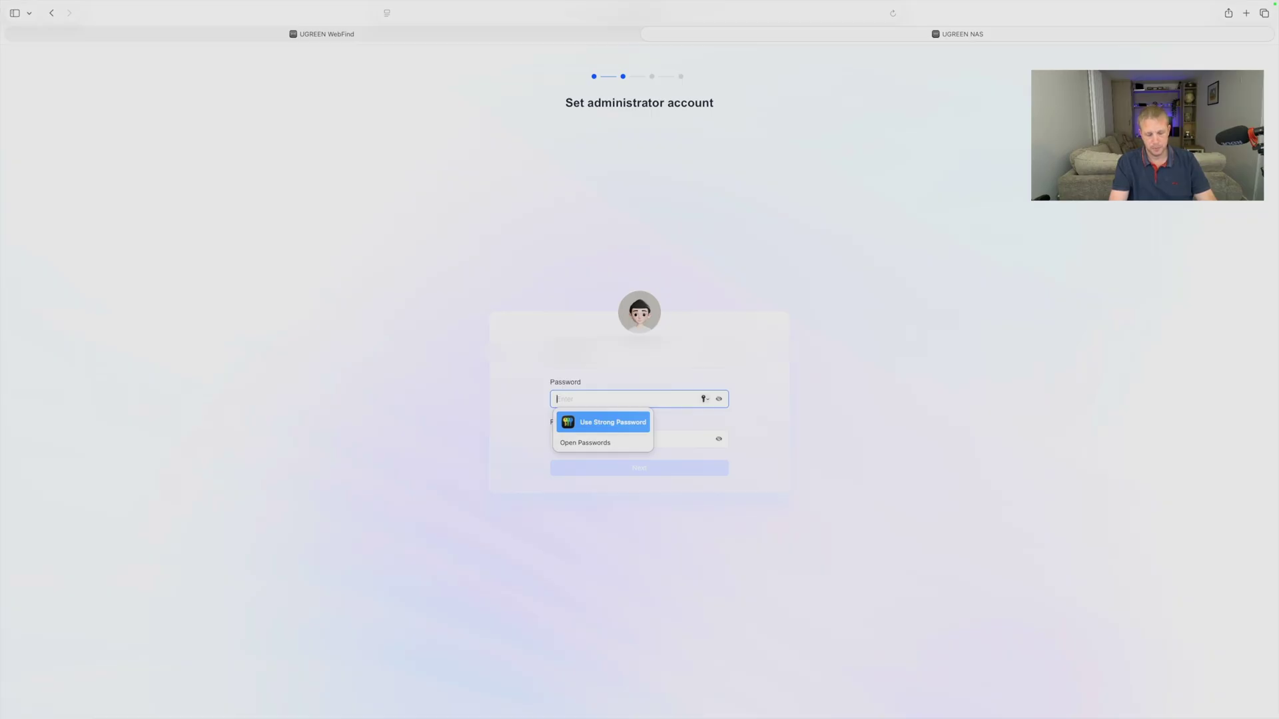
pyautogui.write('••••••••')
pyautogui.press('Tab')
pyautogui.write('••••••••')
pyautogui.press('Return')
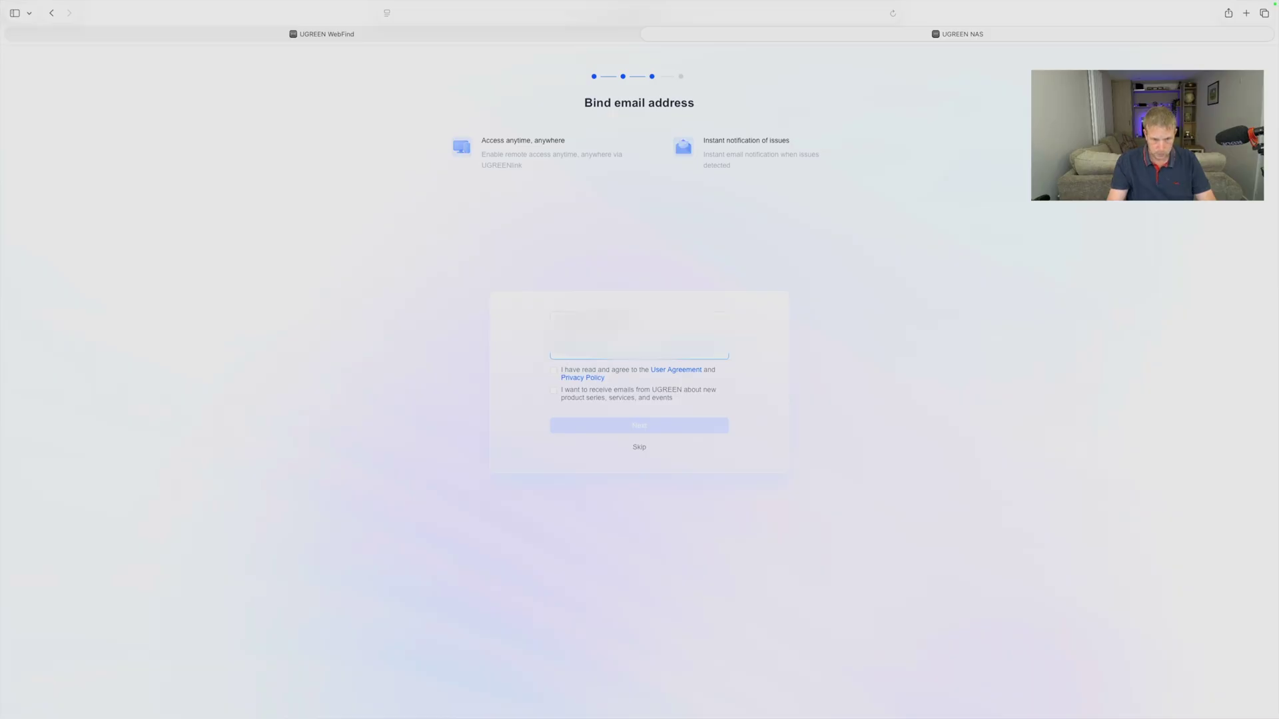
pyautogui.click(620, 373)
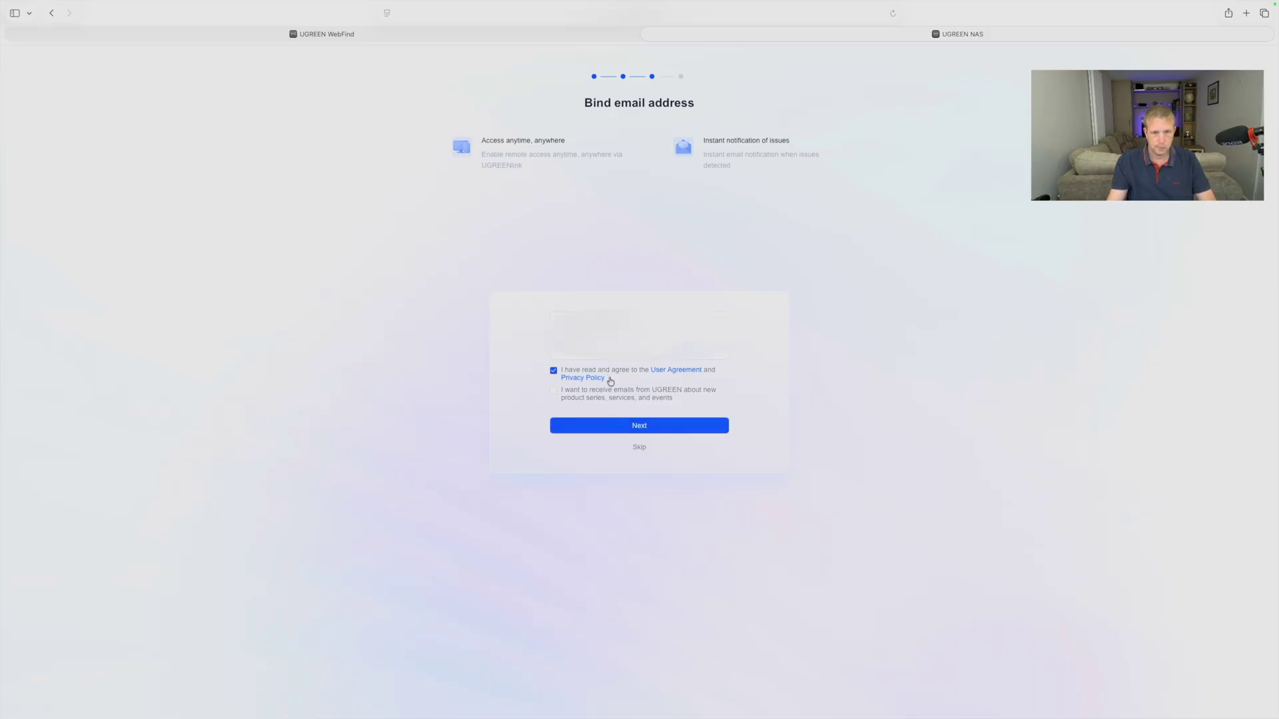
pyautogui.click(634, 428)
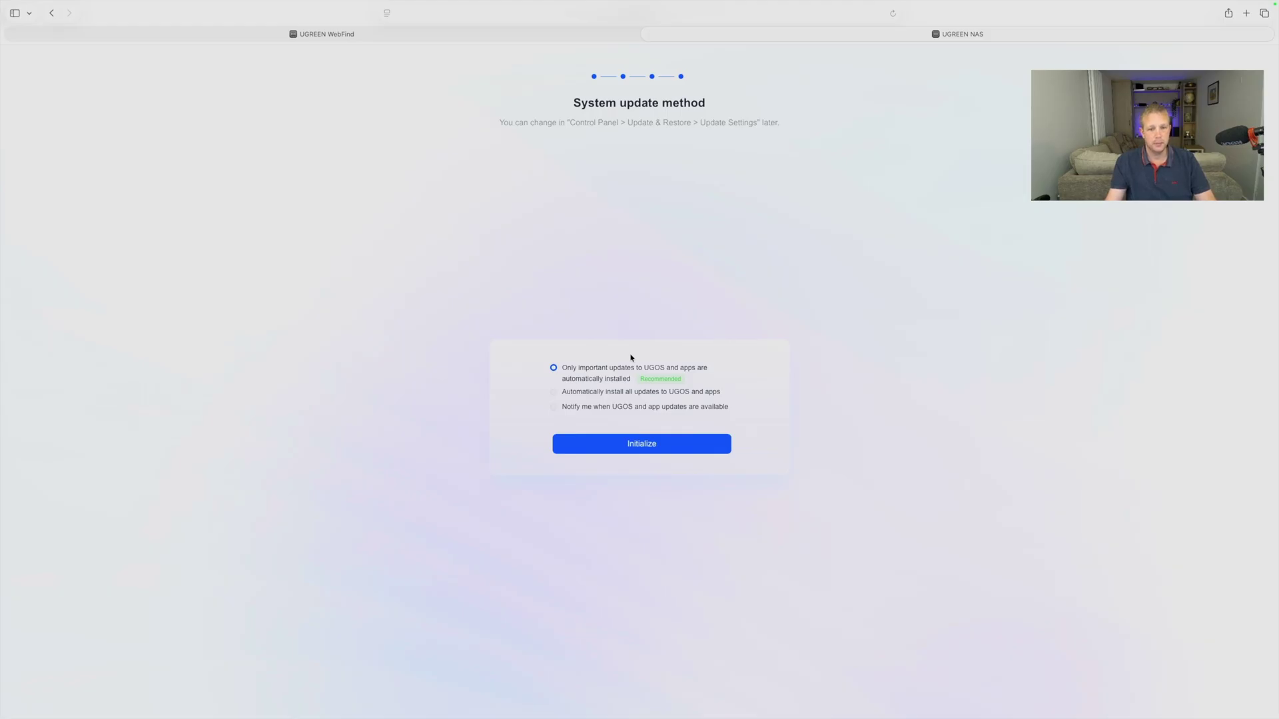
# Initialize with only important updates auto-installed and complete the four-step desktop tour
pyautogui.click(636, 446)
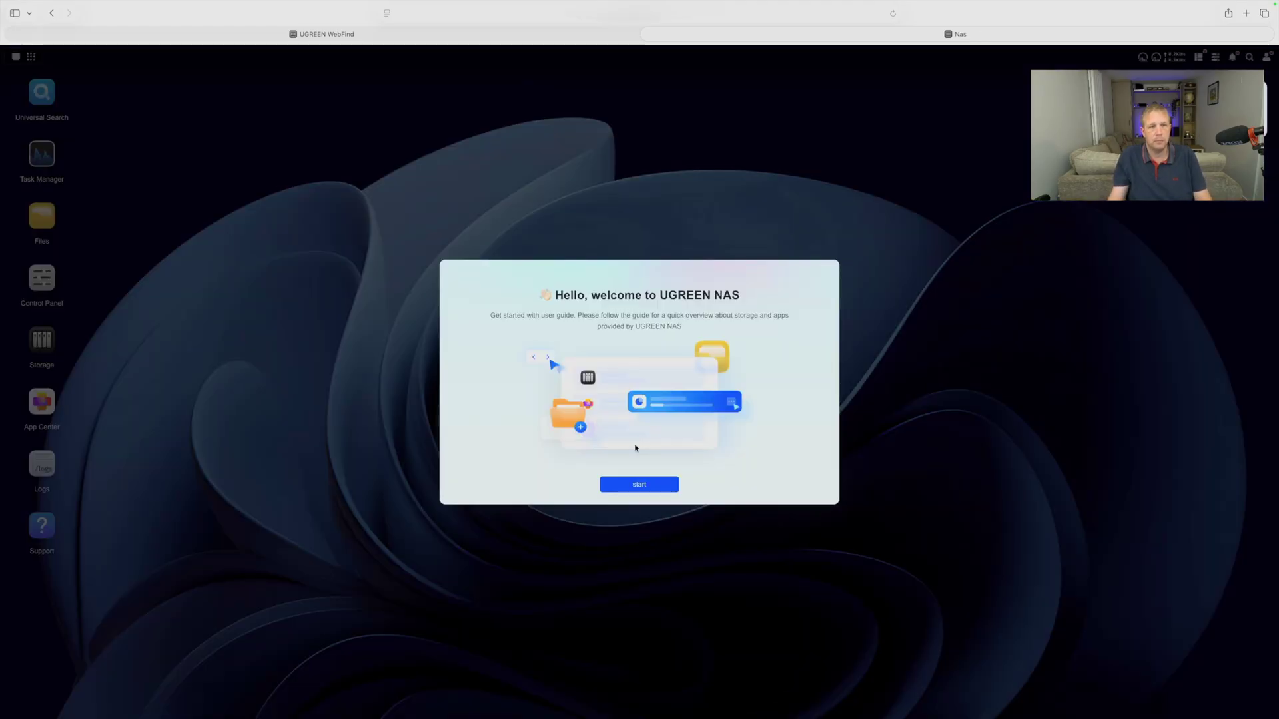
pyautogui.click(634, 490)
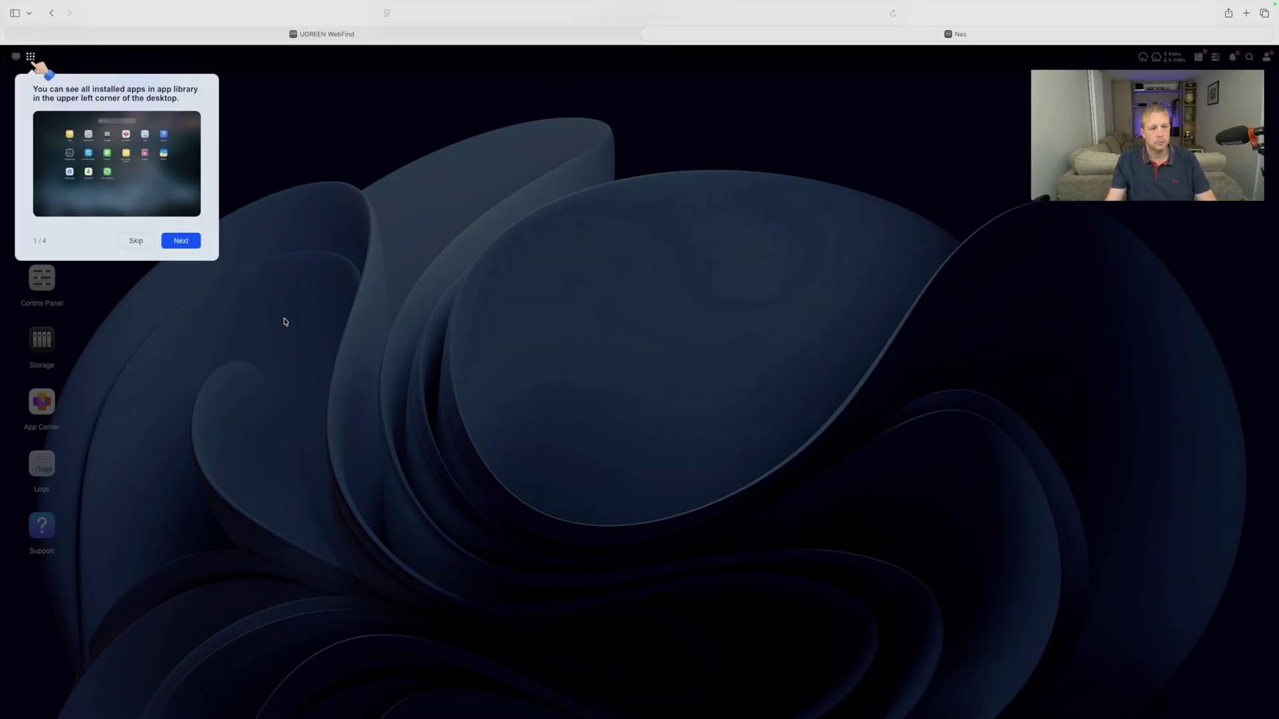
pyautogui.click(181, 241)
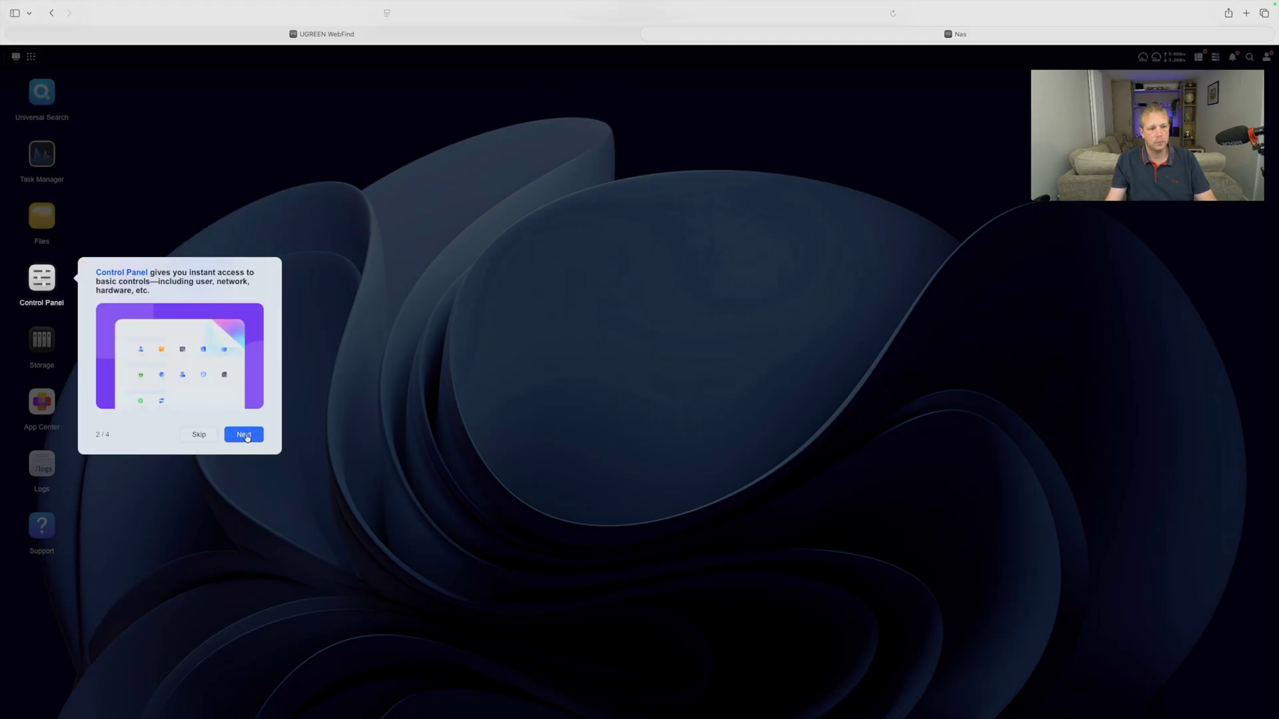
pyautogui.click(244, 434)
pyautogui.click(228, 470)
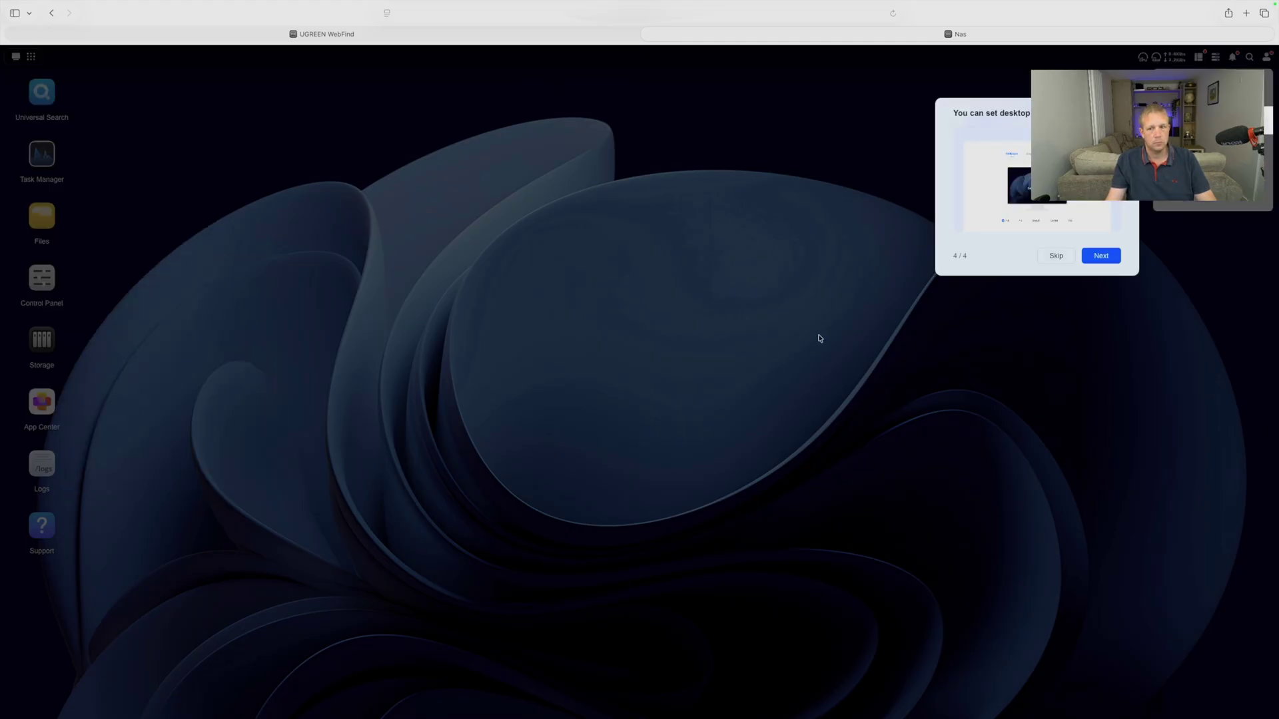
pyautogui.click(1091, 258)
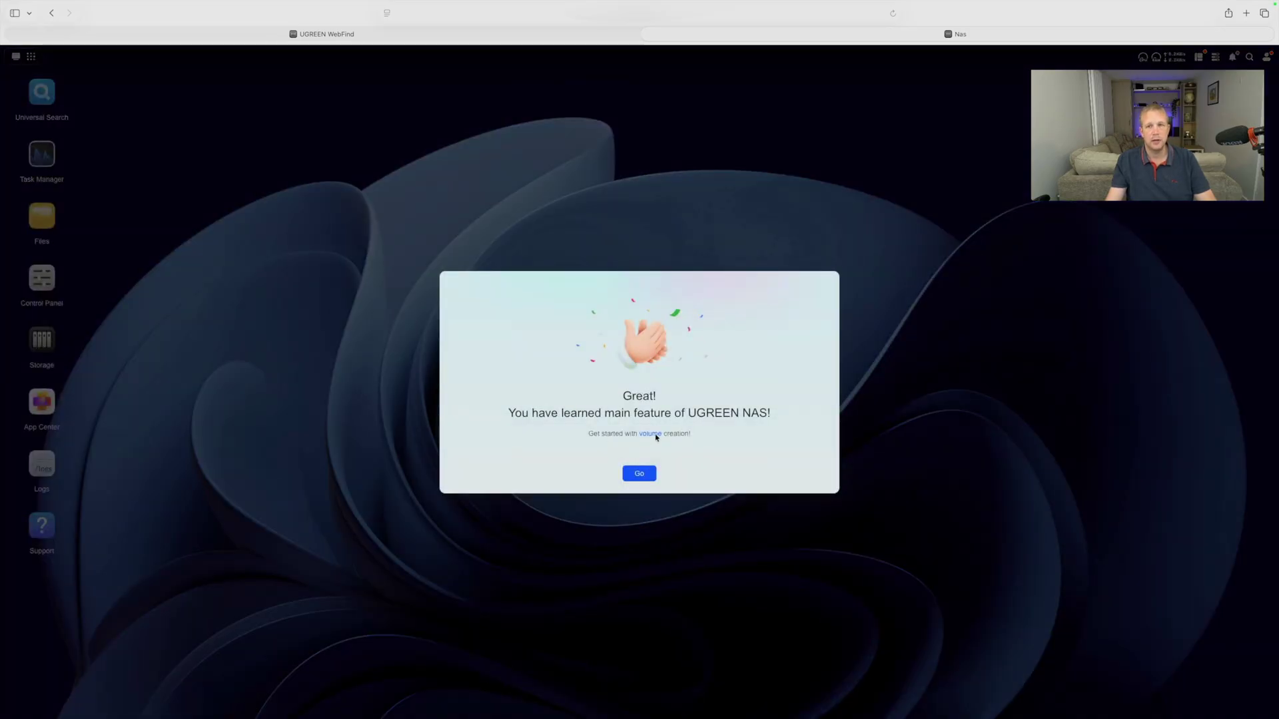
# Go from the volume-creation prompt into Storage and start creating a storage pool
pyautogui.click(640, 474)
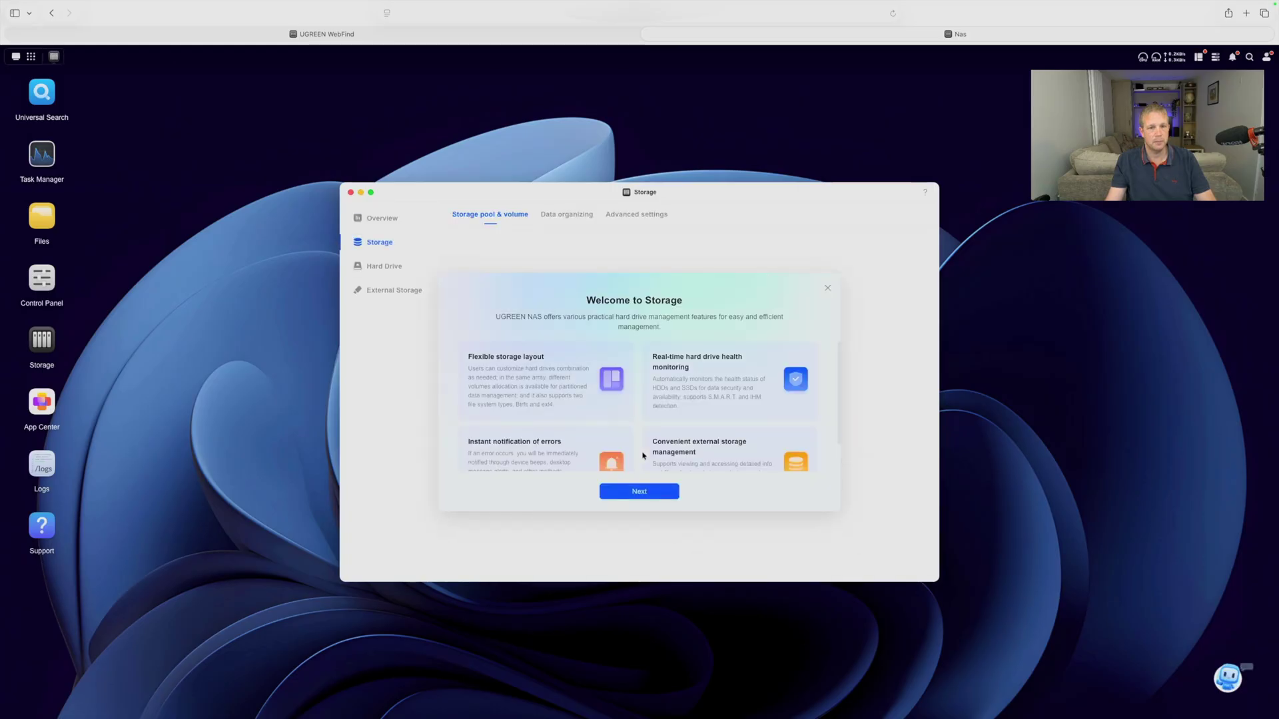
pyautogui.scroll(-2, 618, 391)
pyautogui.scroll(2, 618, 391)
pyautogui.click(619, 491)
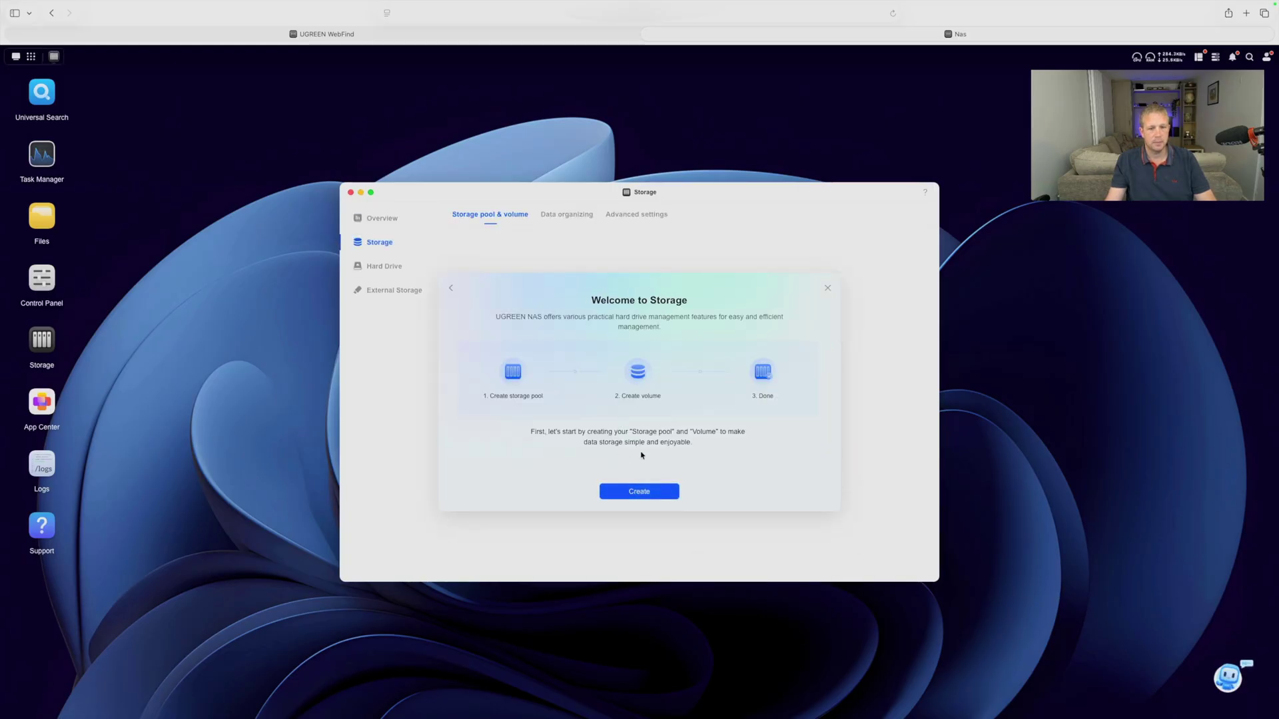
pyautogui.click(626, 494)
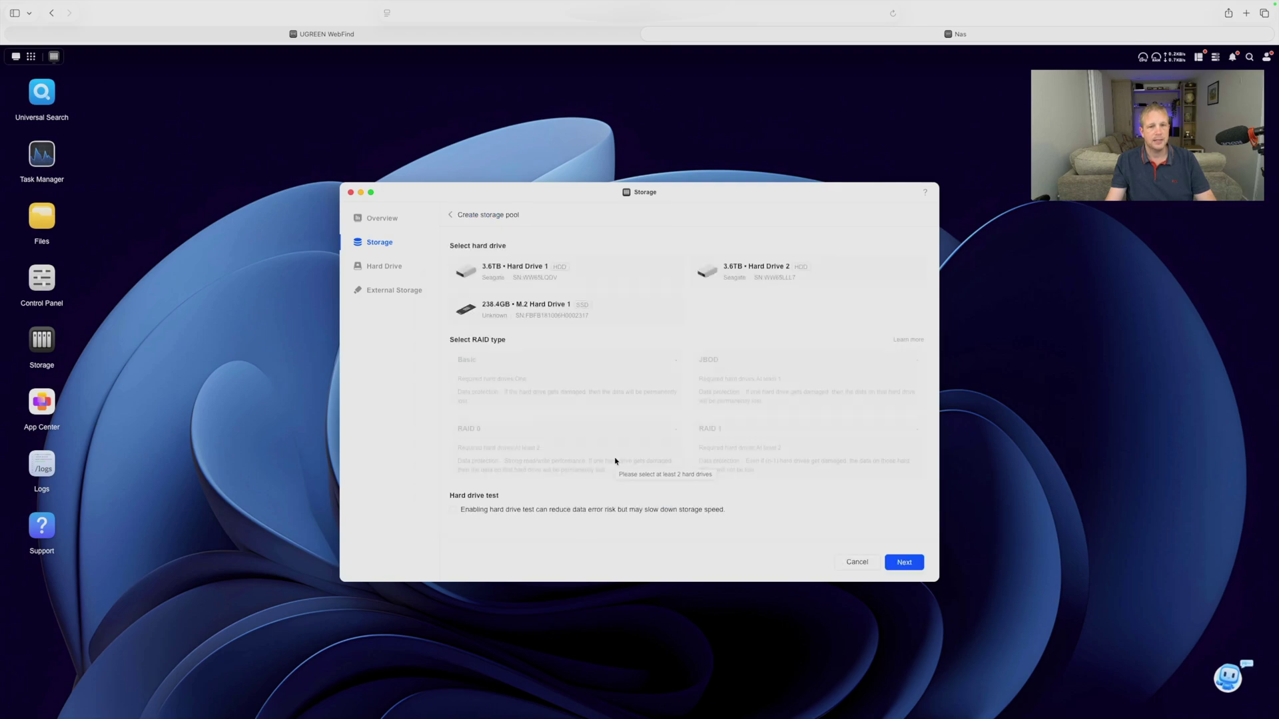
# Select Hard Drive 1 and Hard Drive 2 (3.6TB each) and choose RAID 1
pyautogui.click(528, 276)
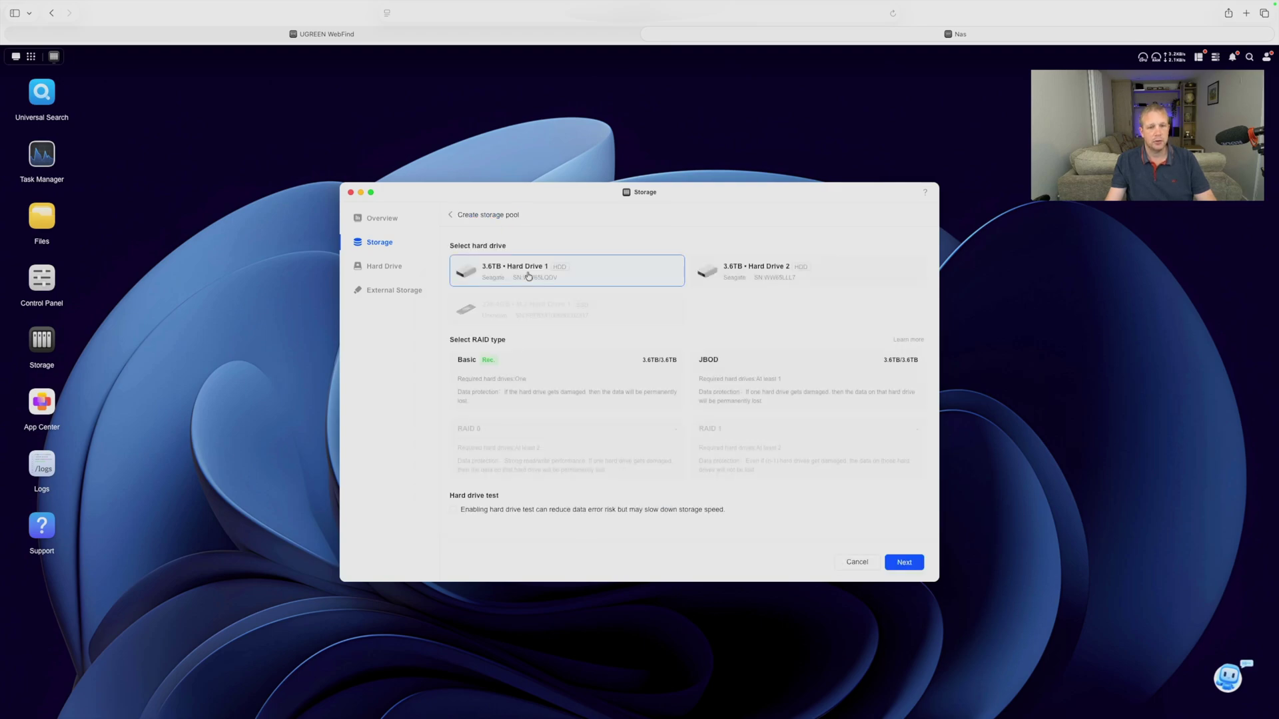
pyautogui.click(715, 269)
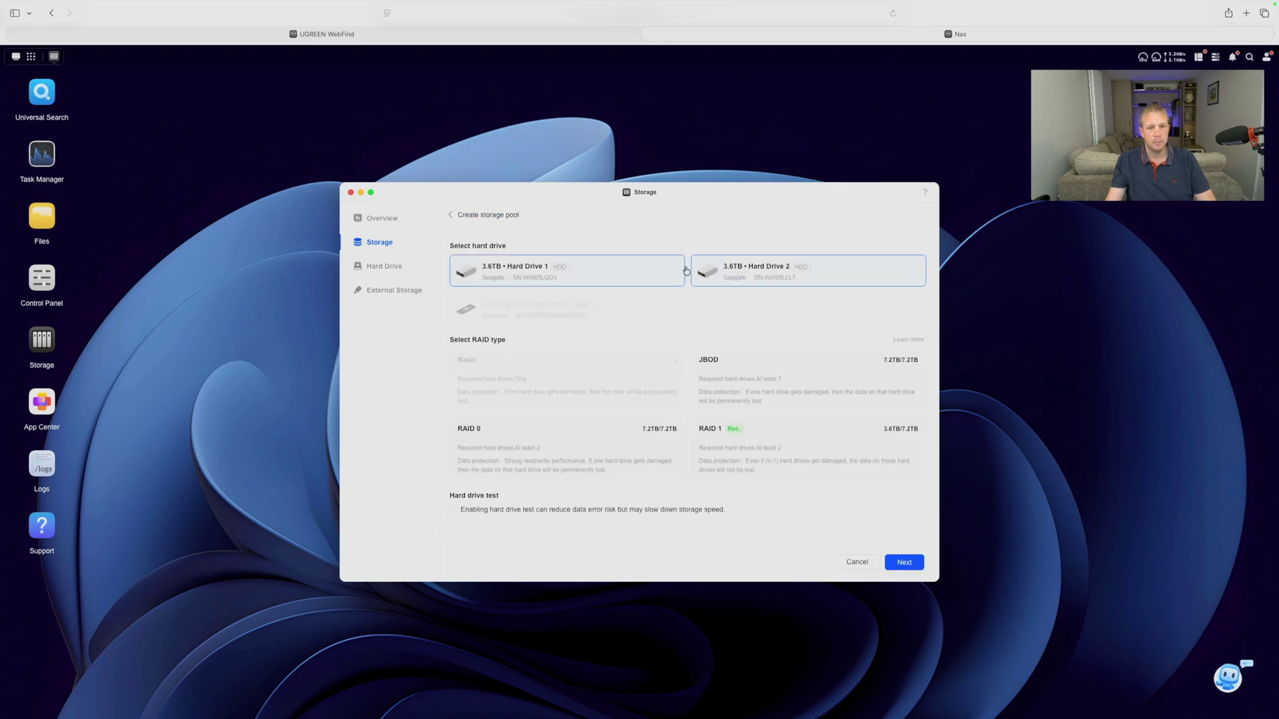
pyautogui.click(754, 454)
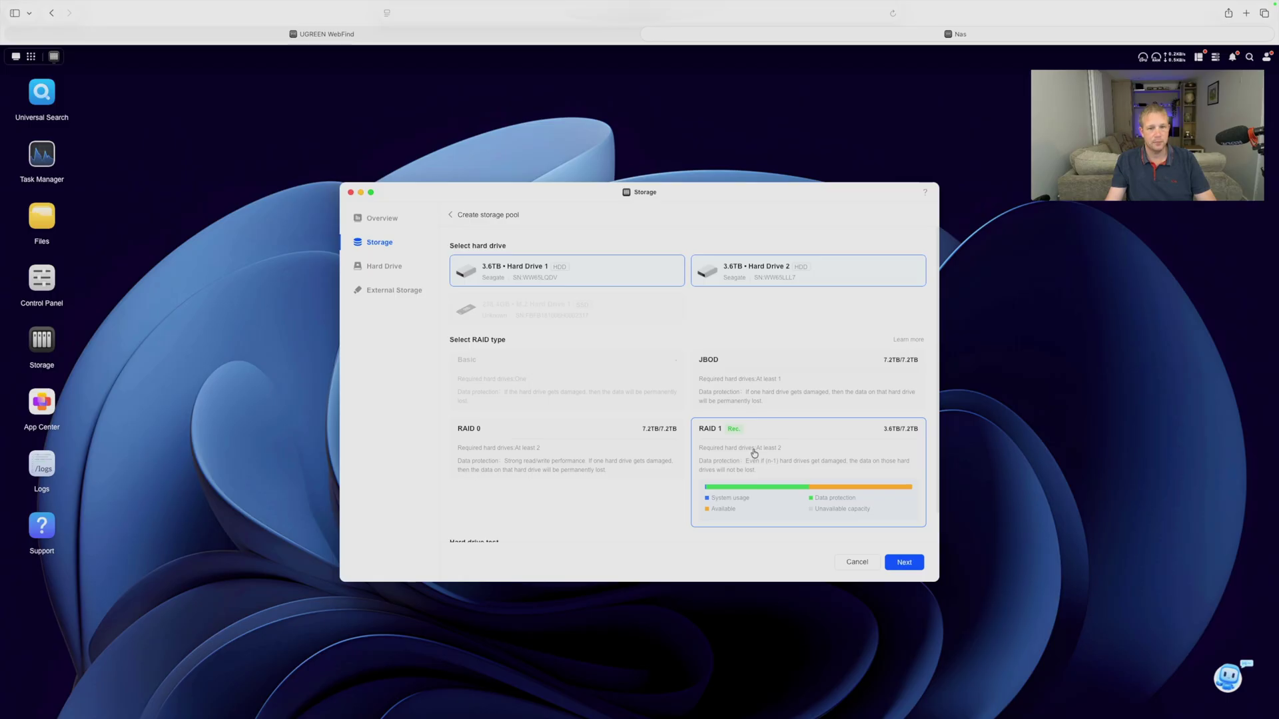
# Make Volume 1 Btrfs at its full 3710.7 GB and create Storage Pool 1 and Volume 1
pyautogui.click(904, 563)
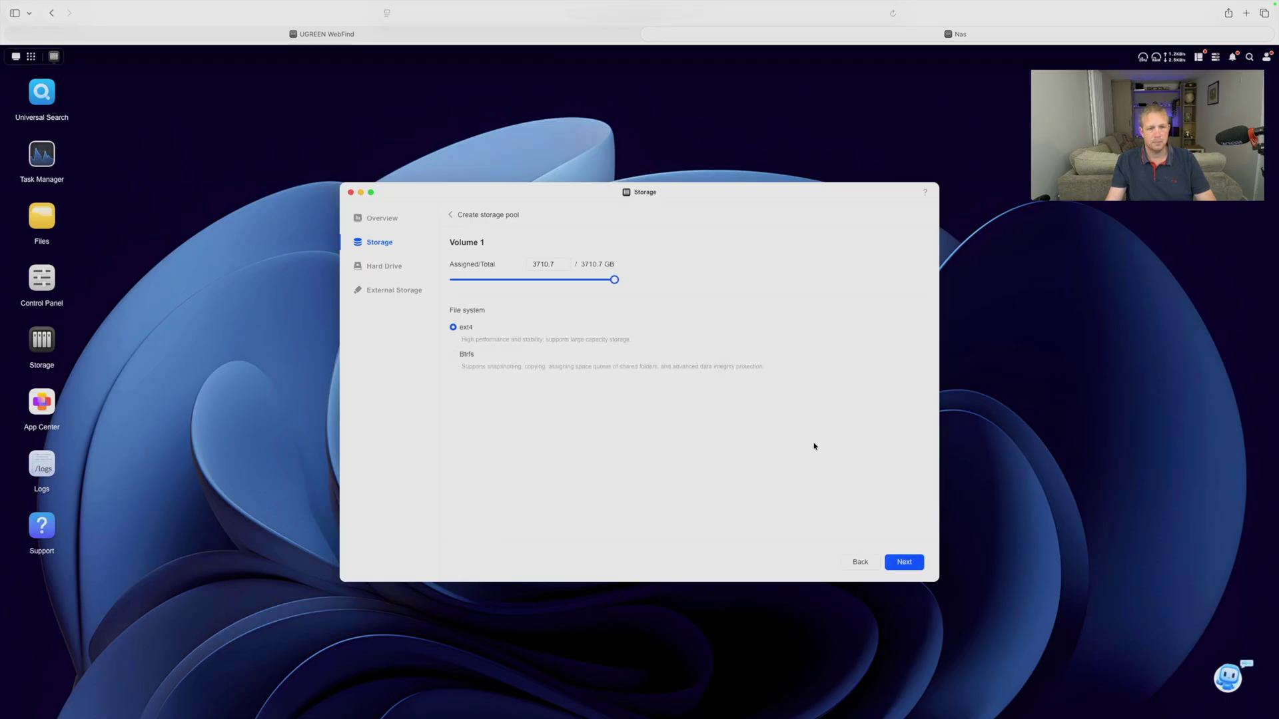
pyautogui.click(453, 355)
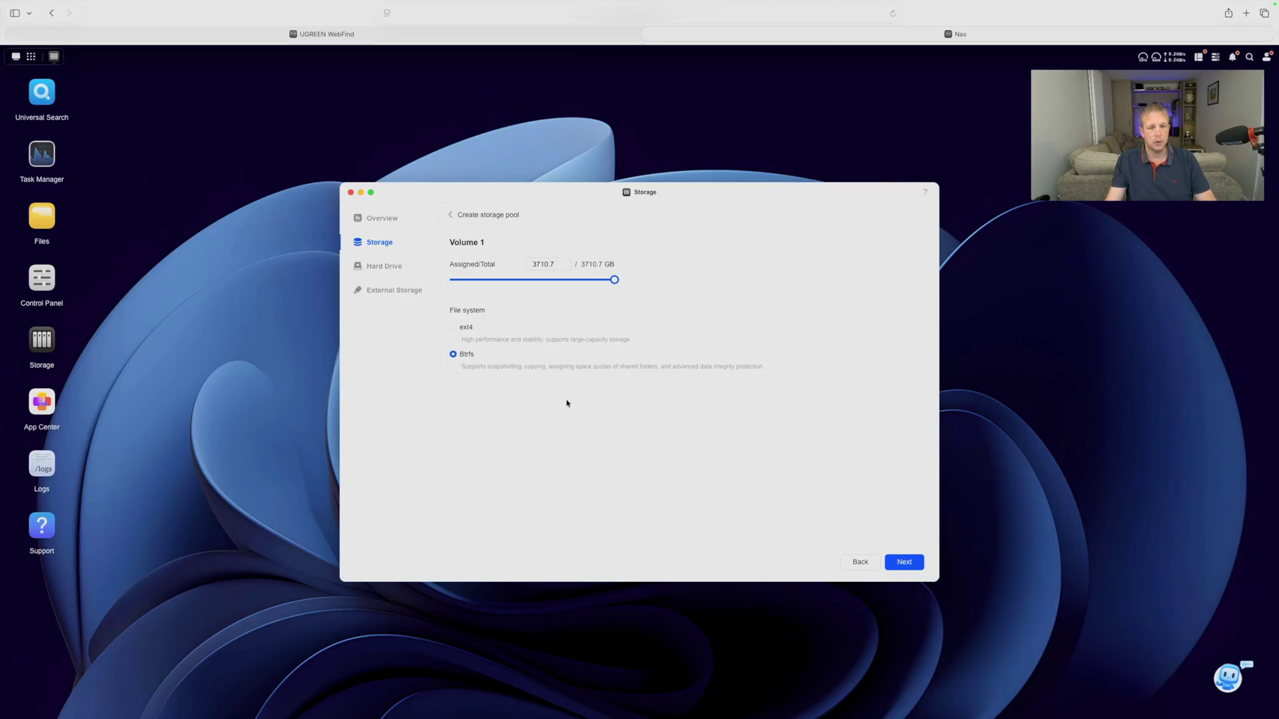
pyautogui.moveTo(610, 280); pyautogui.dragTo(654, 285)
pyautogui.click(907, 565)
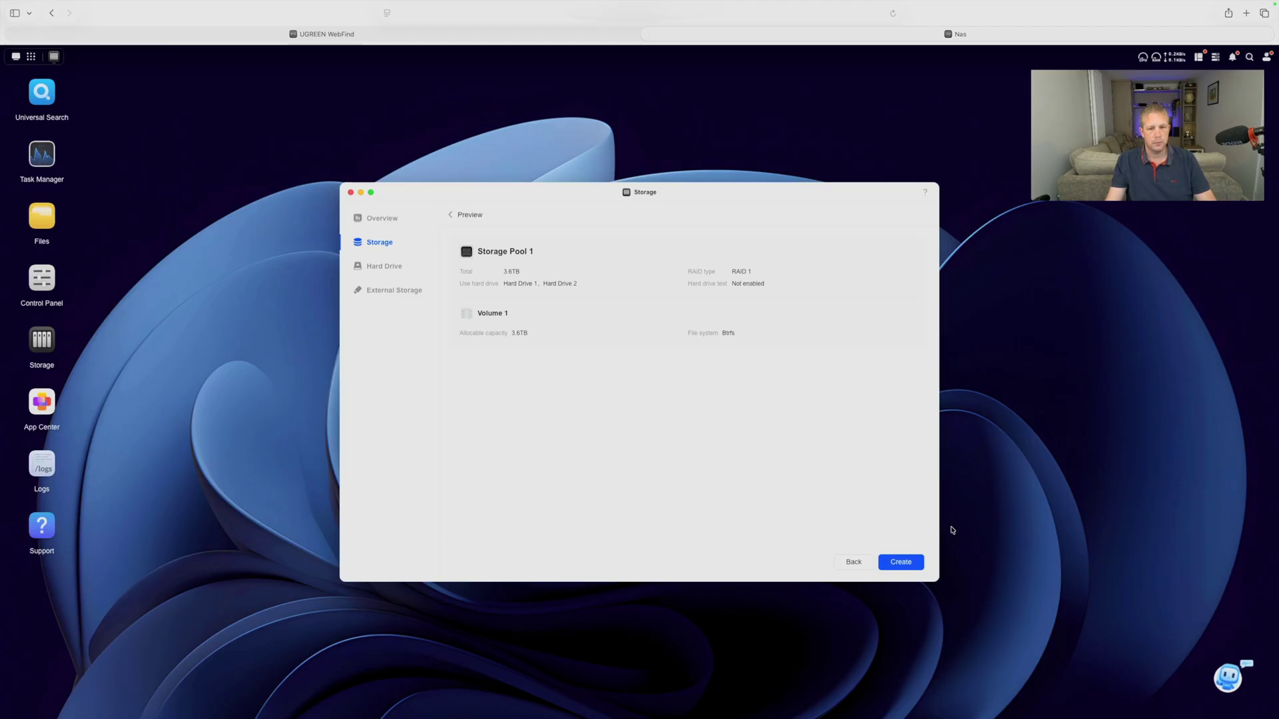
pyautogui.click(900, 562)
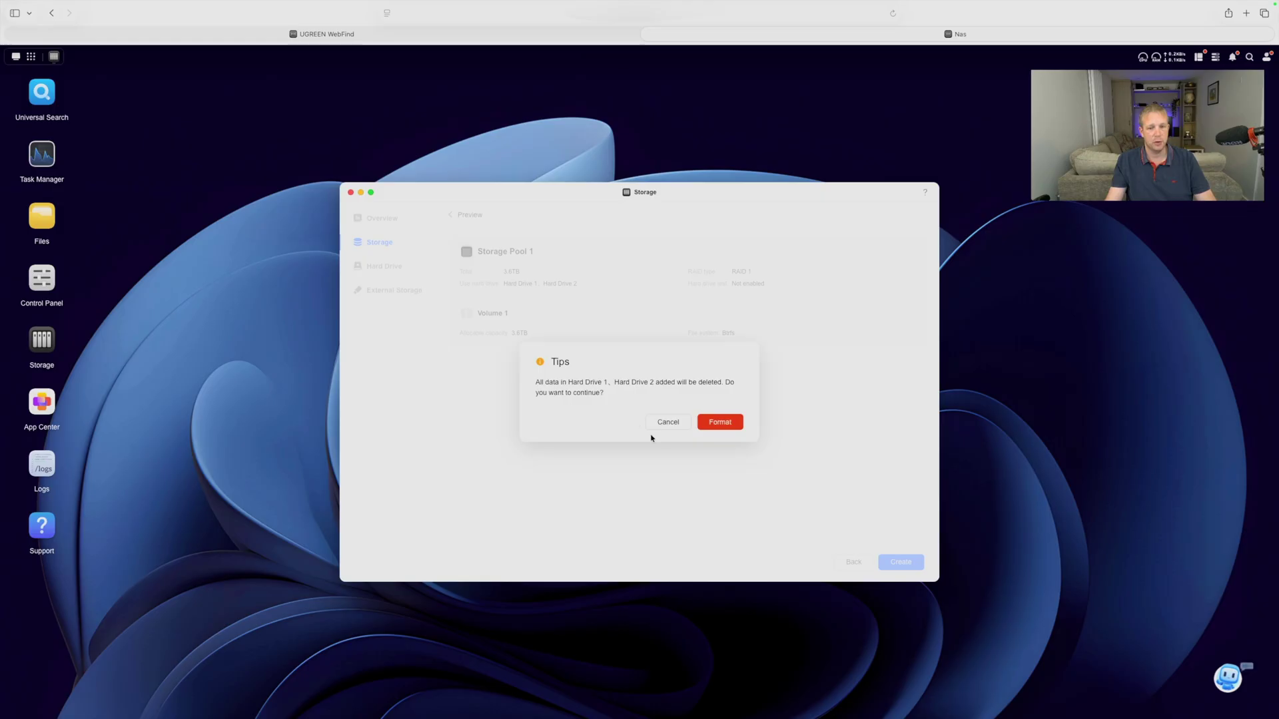
pyautogui.click(725, 427)
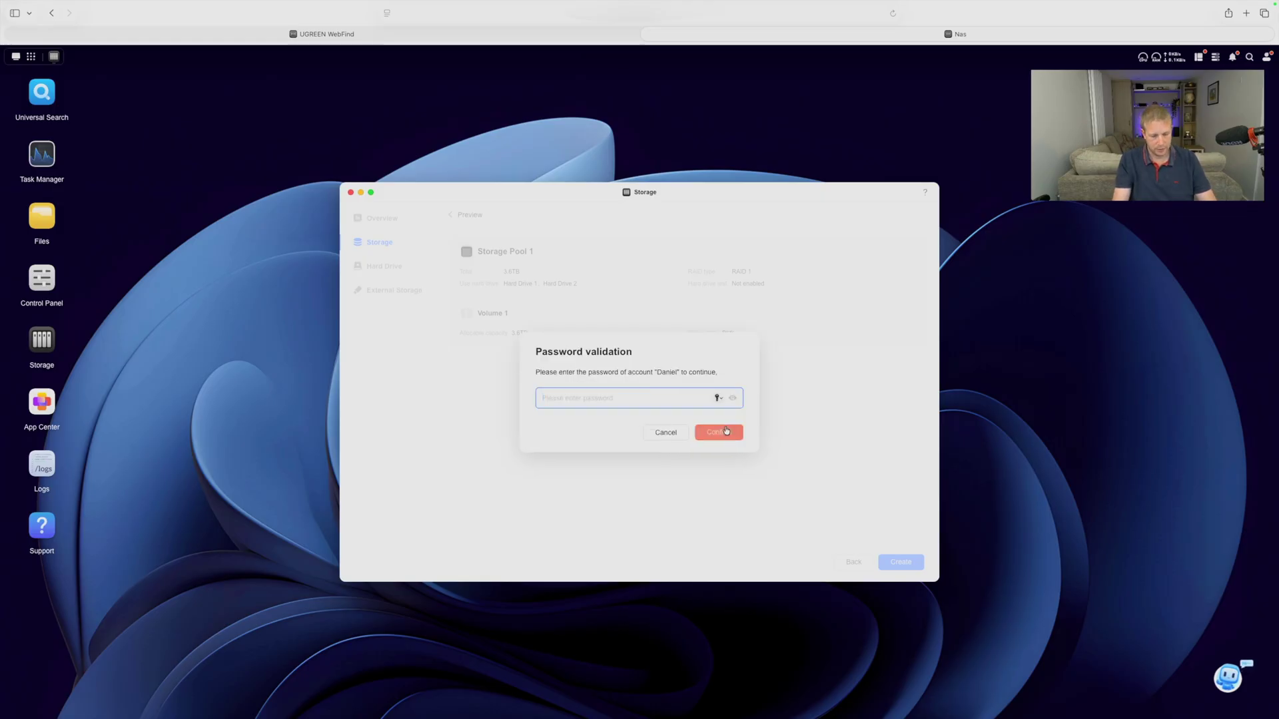
pyautogui.press('super+v')
pyautogui.click(713, 431)
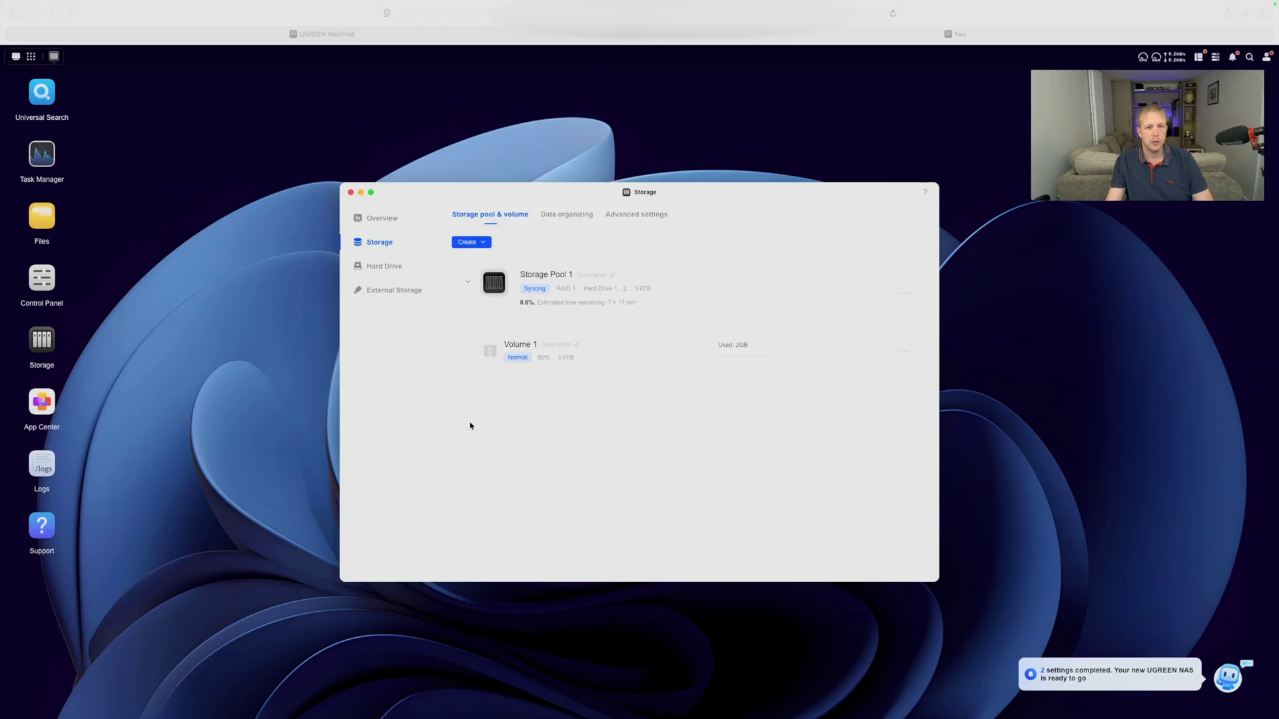
# Use M.2 Hard Drive 1 as an SSD cache for Storage Pool 1
pyautogui.click(385, 270)
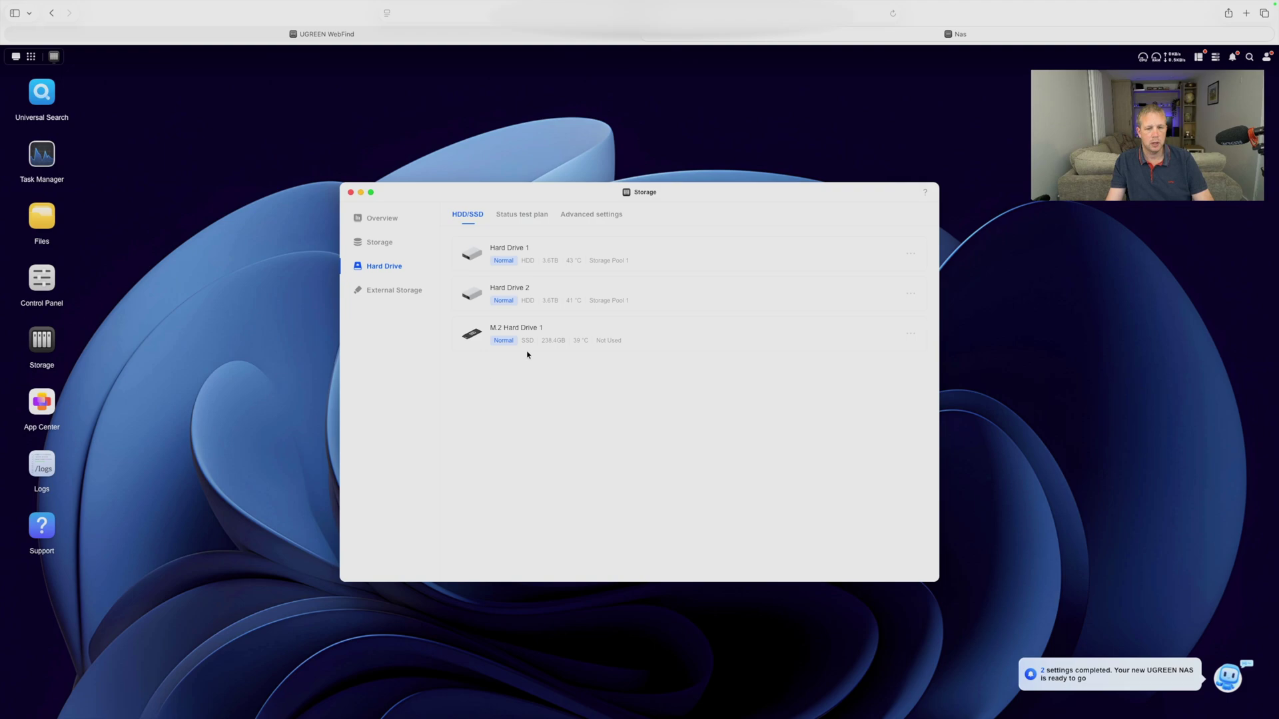
pyautogui.click(911, 335)
pyautogui.click(863, 358)
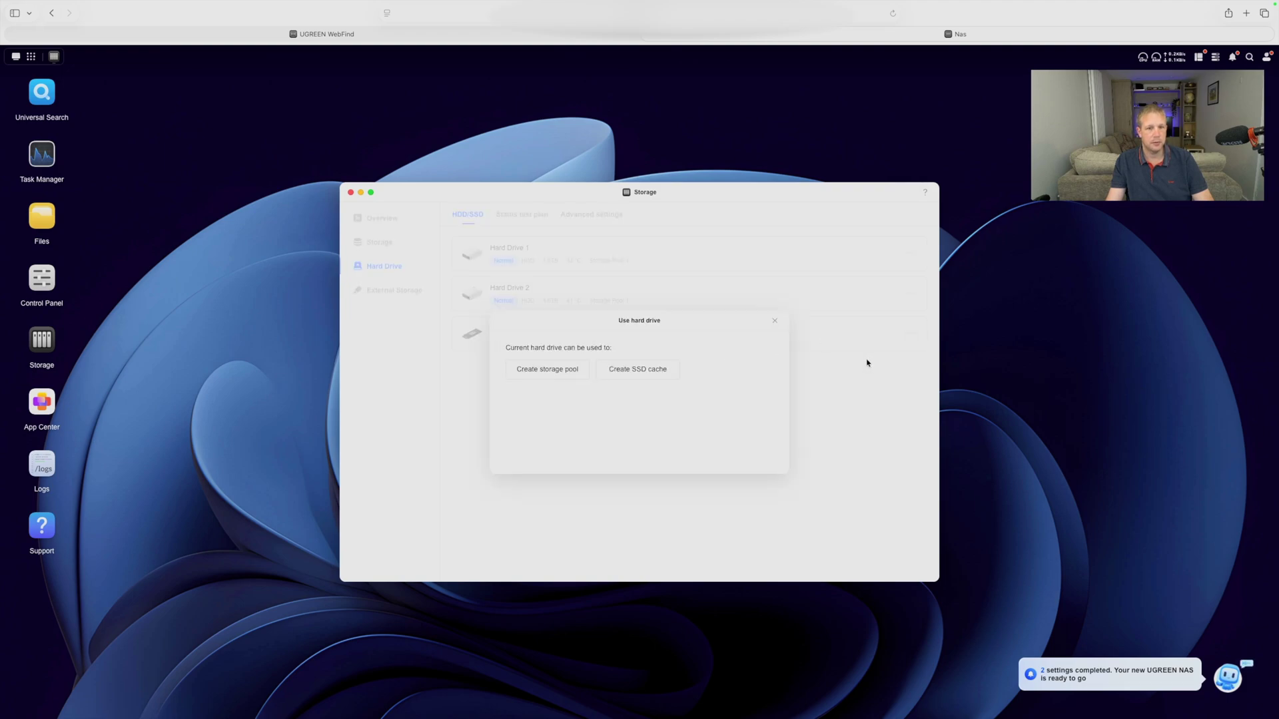
pyautogui.click(642, 378)
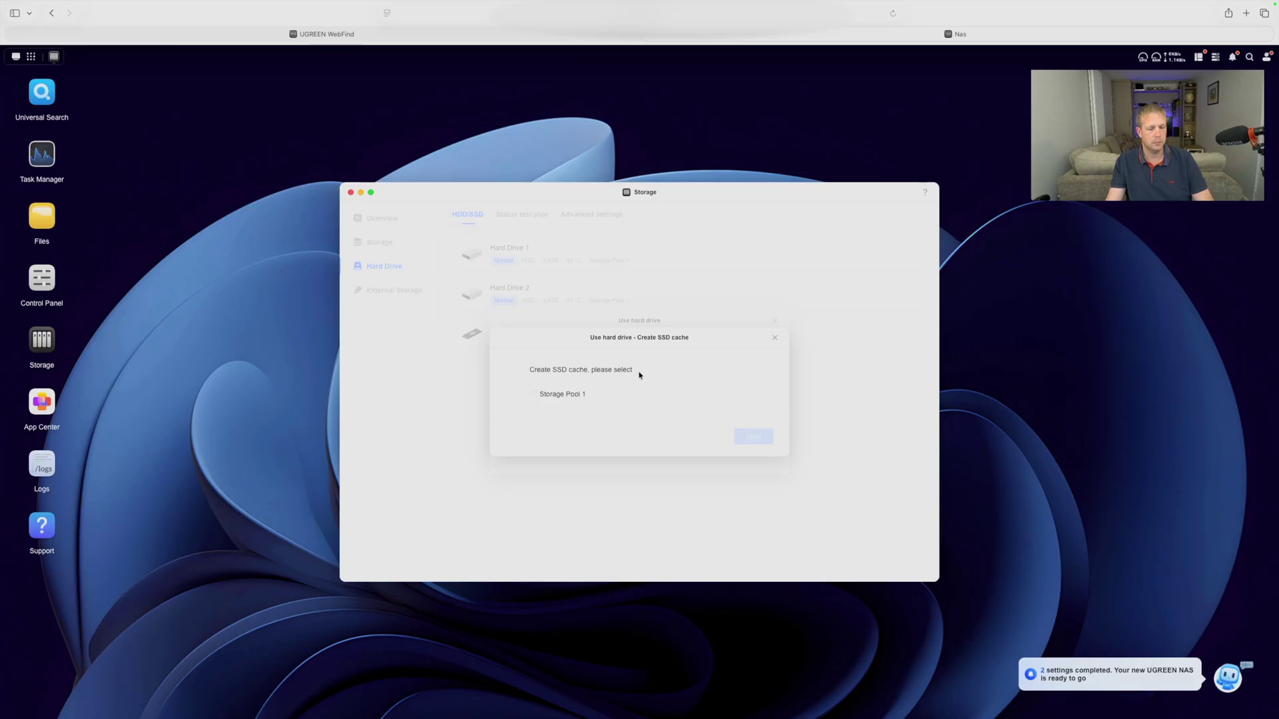
pyautogui.click(533, 394)
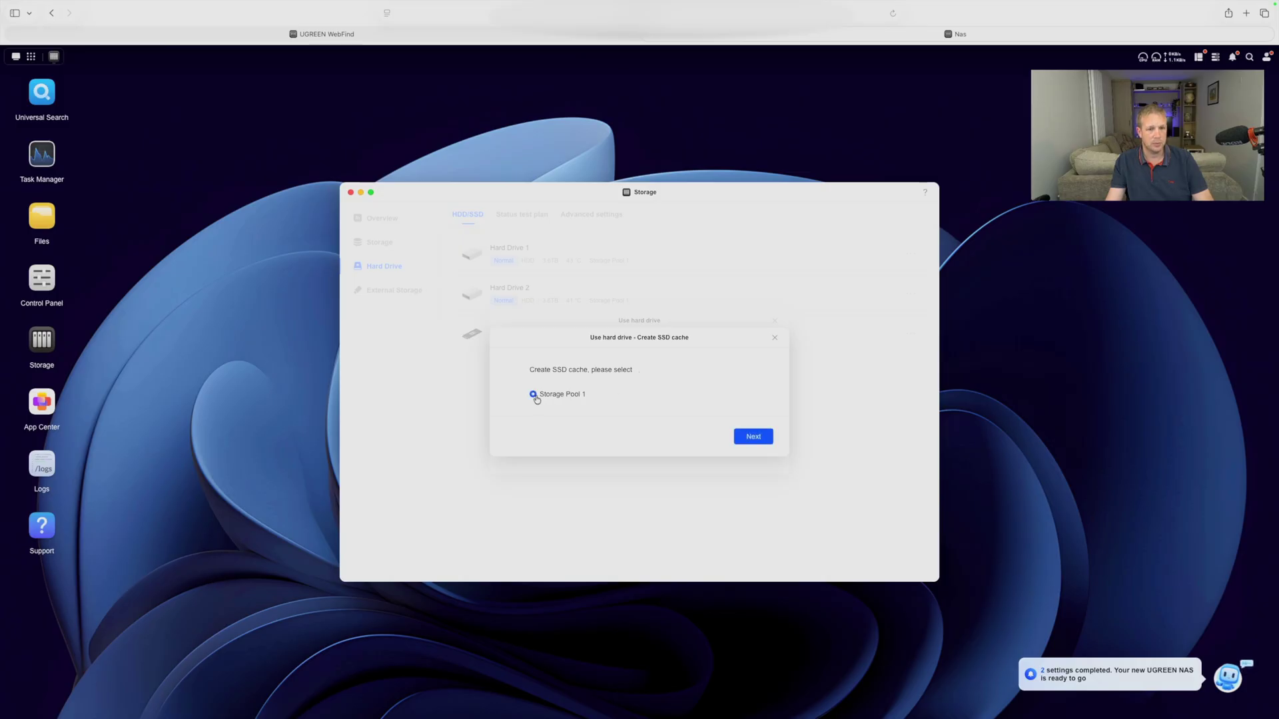
# Choose Volume 1 and read-only mode for the SSD cache
pyautogui.click(746, 437)
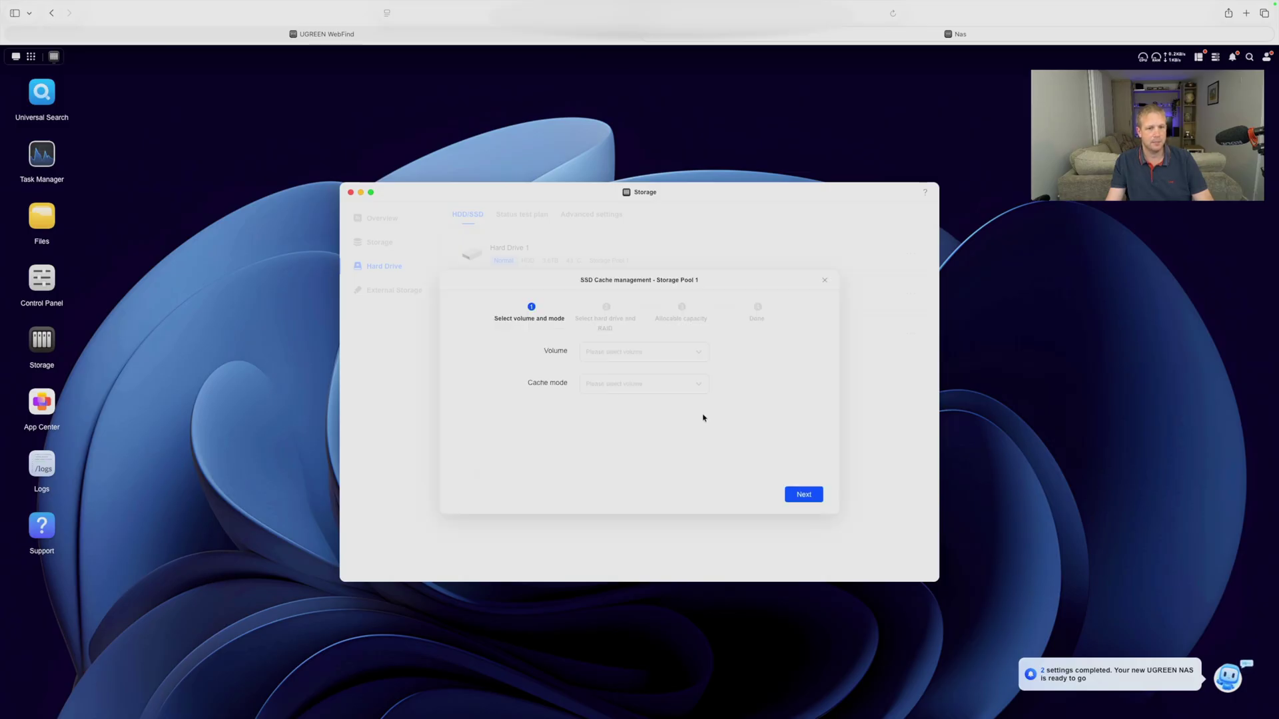
pyautogui.click(635, 359)
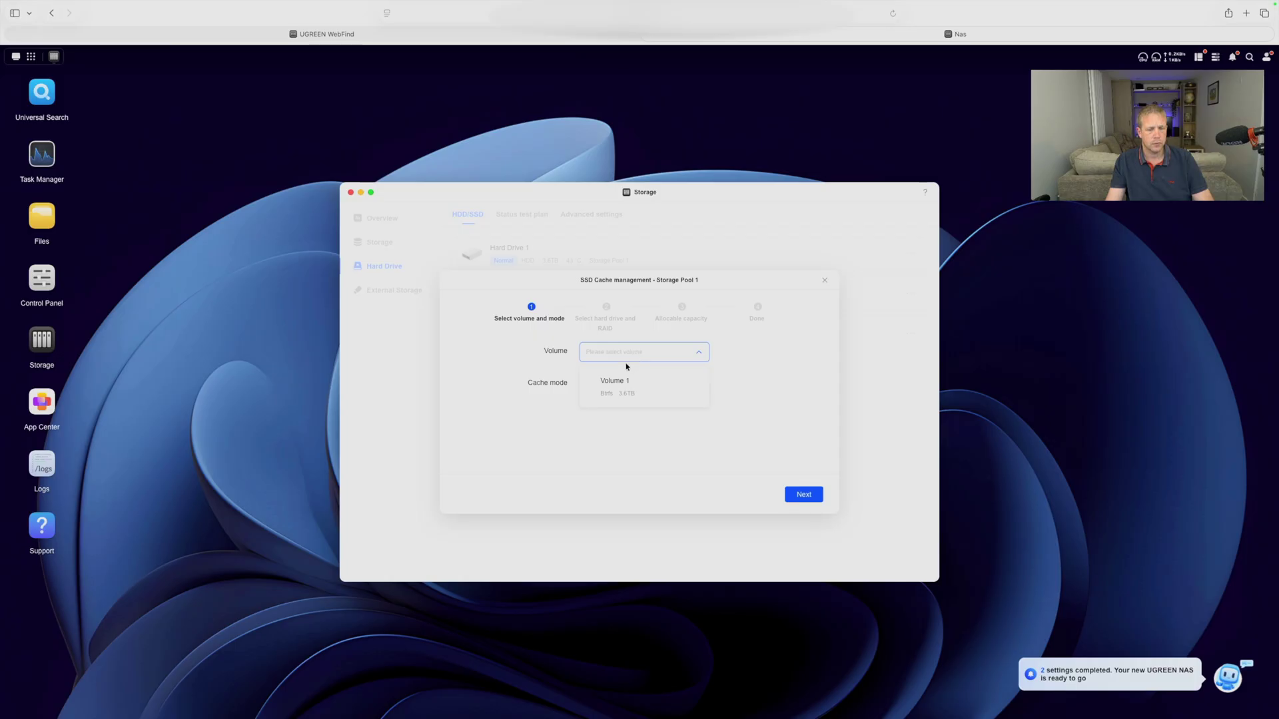
pyautogui.click(625, 383)
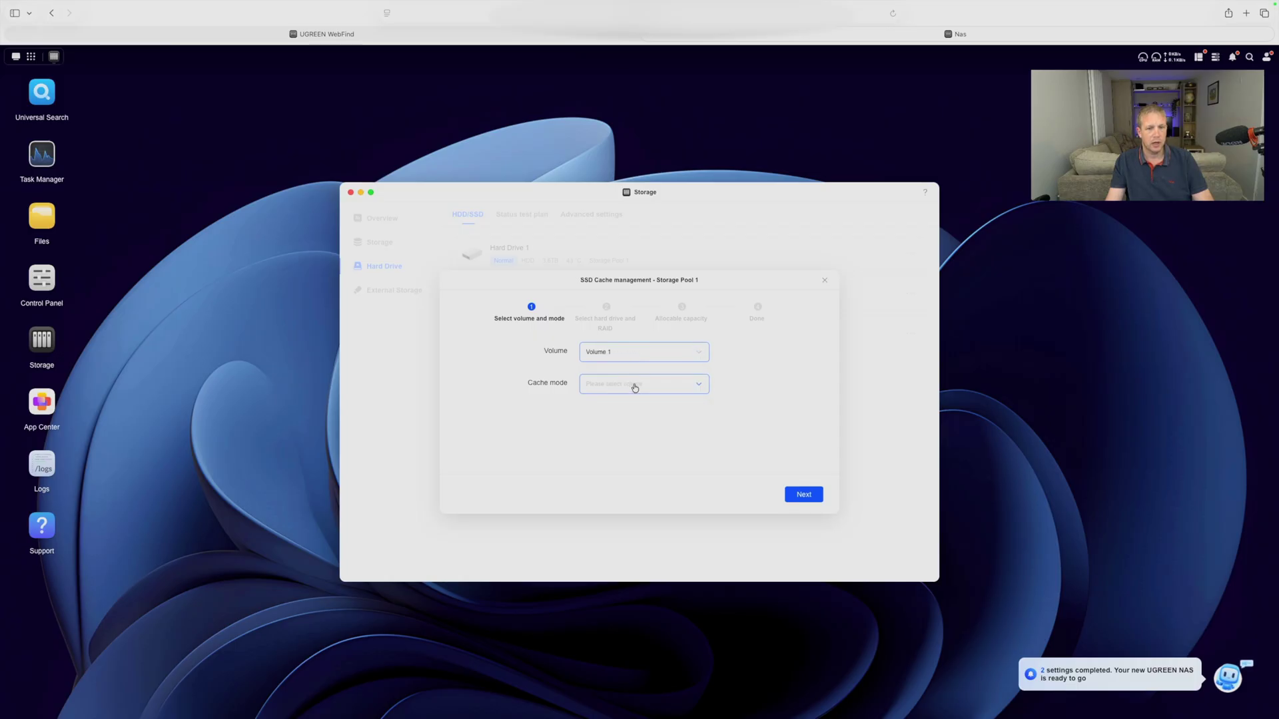
pyautogui.click(632, 388)
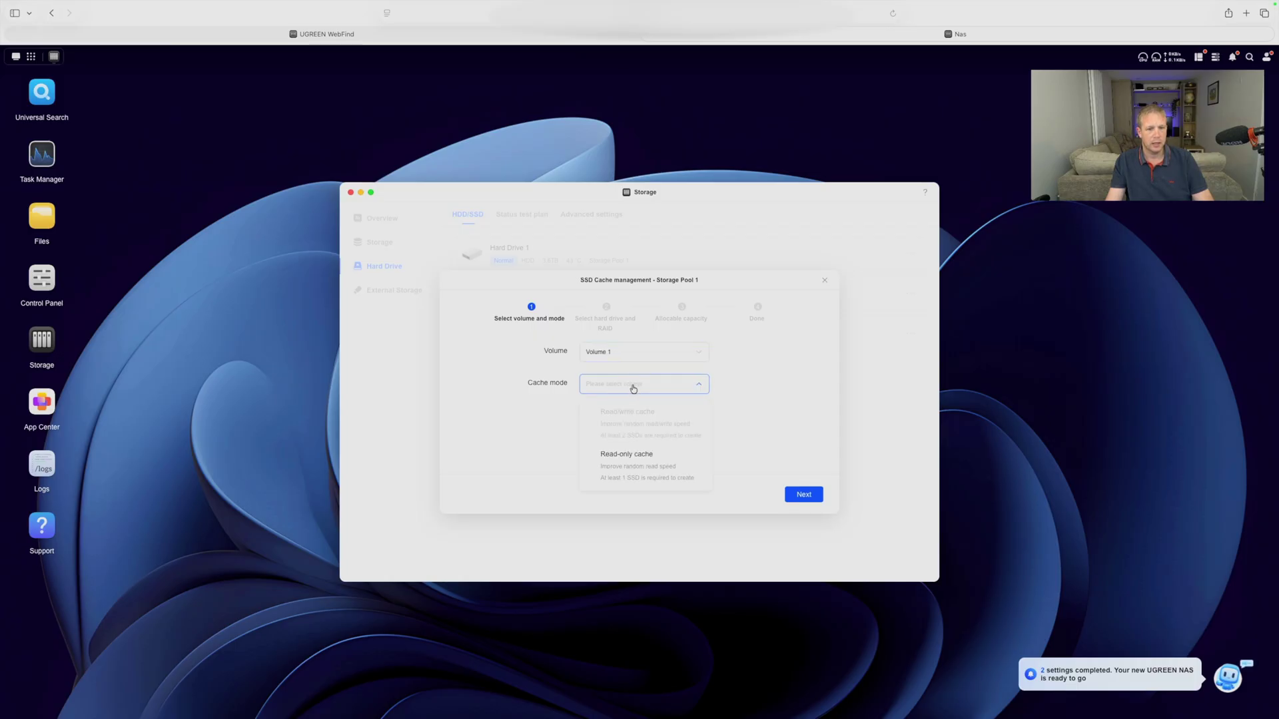
pyautogui.click(635, 459)
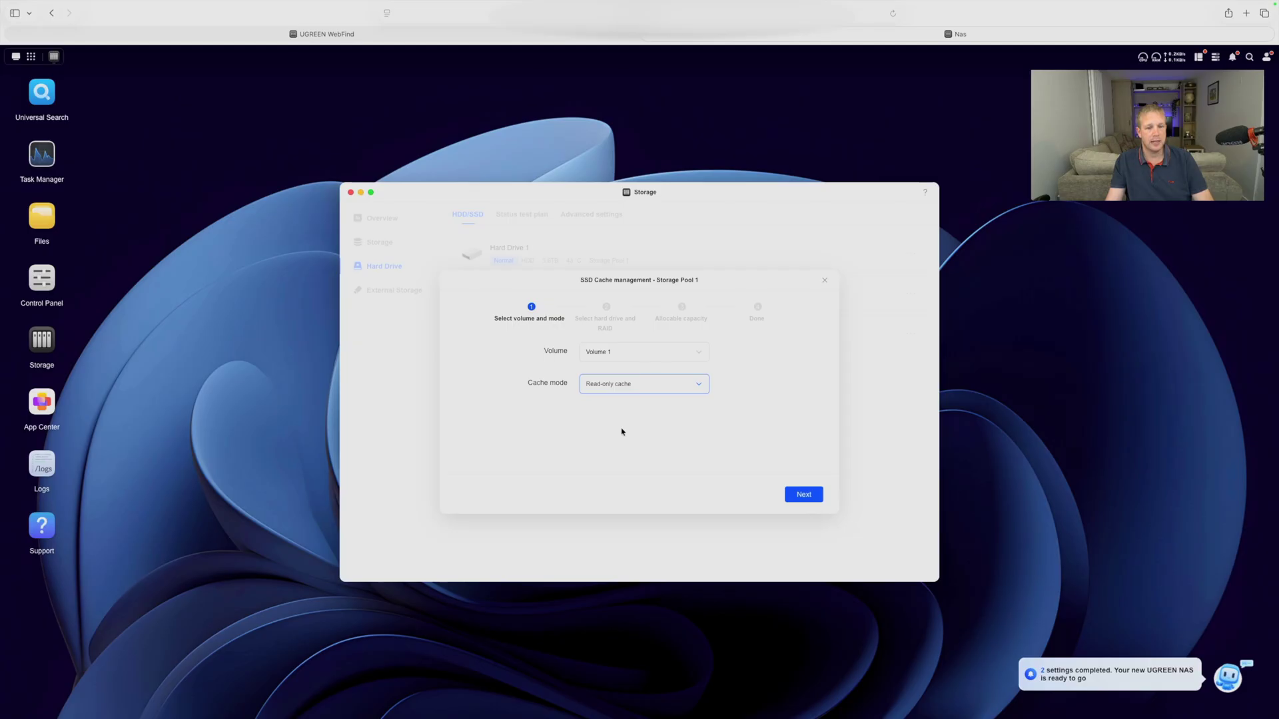
pyautogui.click(804, 495)
pyautogui.press('Return')
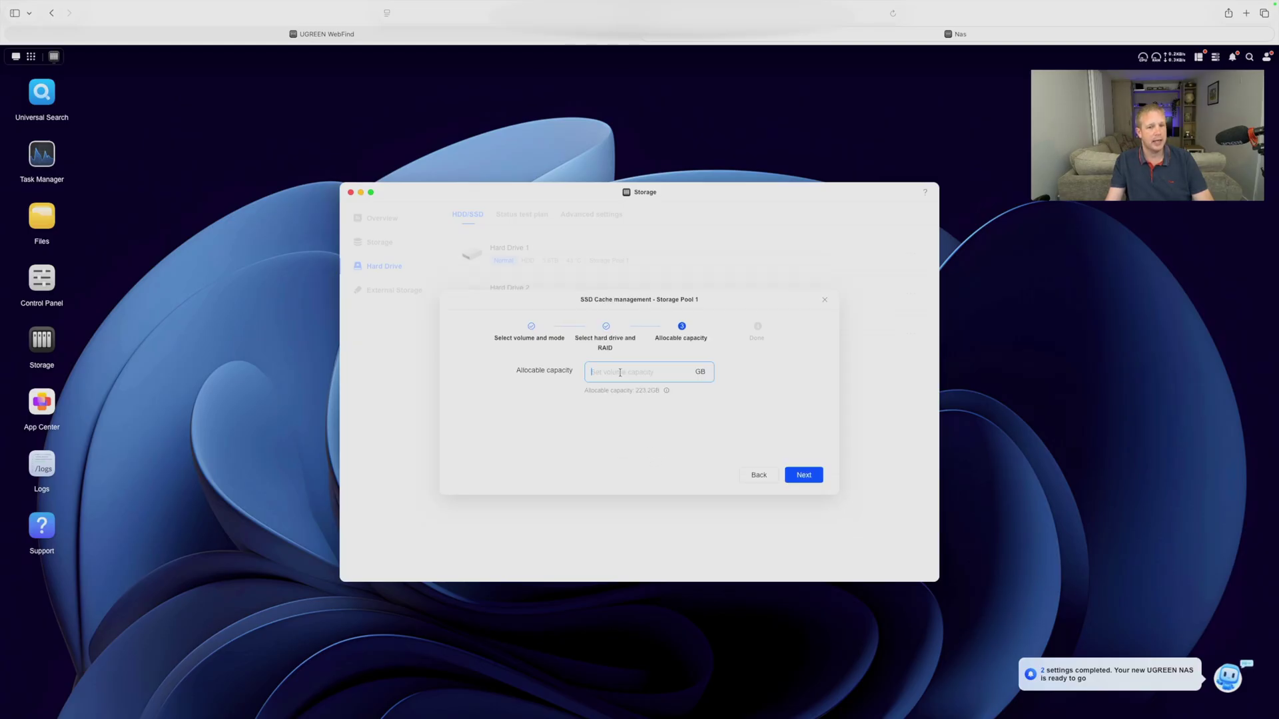
# Set cache capacity to 223.2 GB, apply, and approve formatting with the account password
pyautogui.write('223.2')
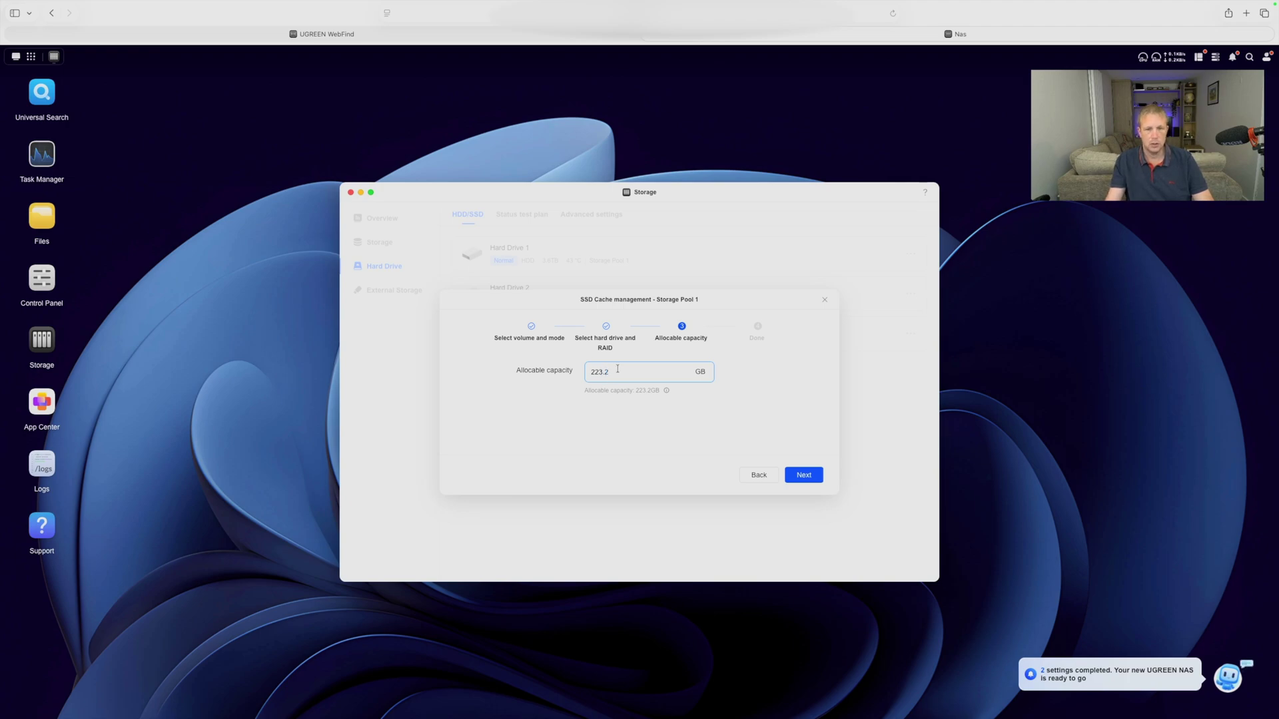
pyautogui.click(806, 475)
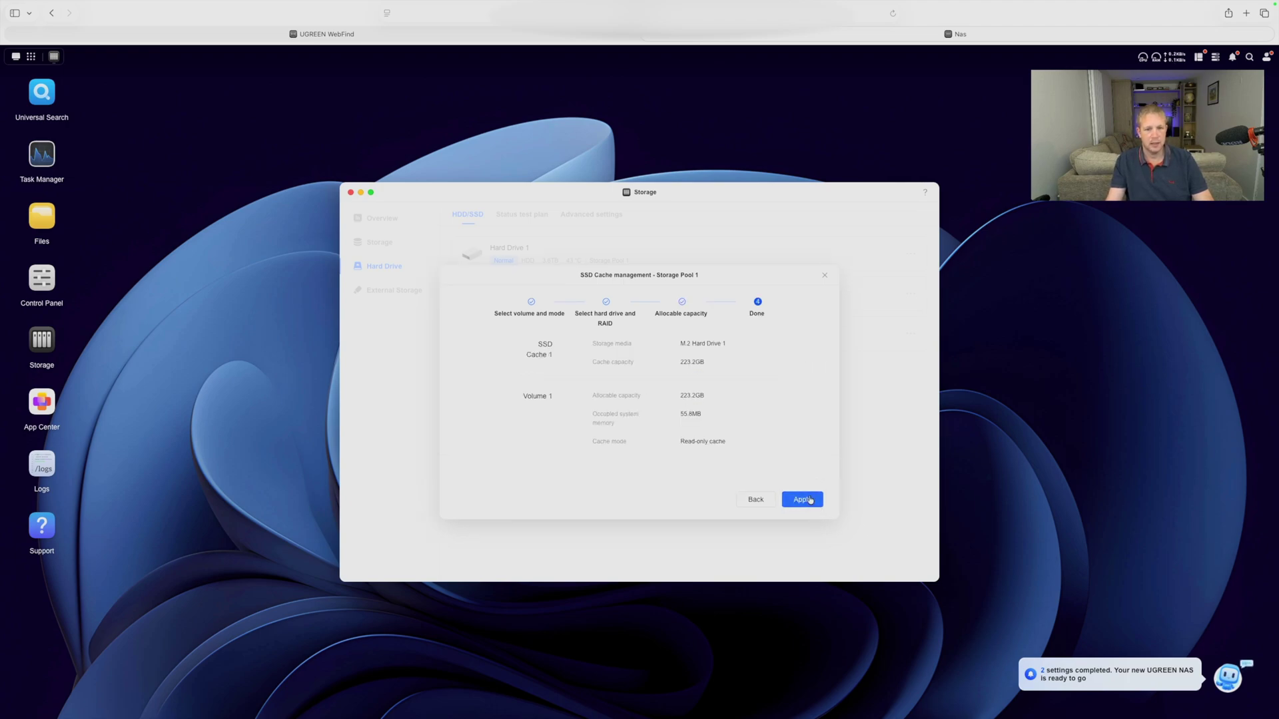
pyautogui.click(803, 499)
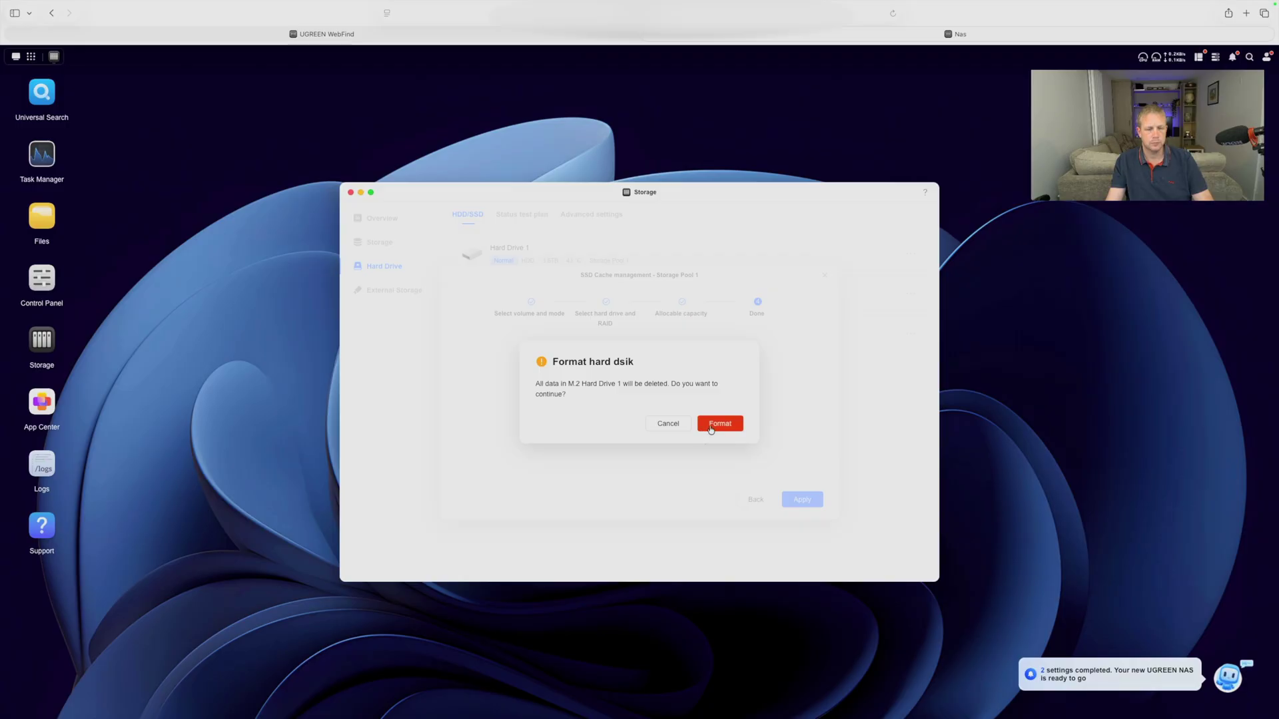
pyautogui.click(711, 427)
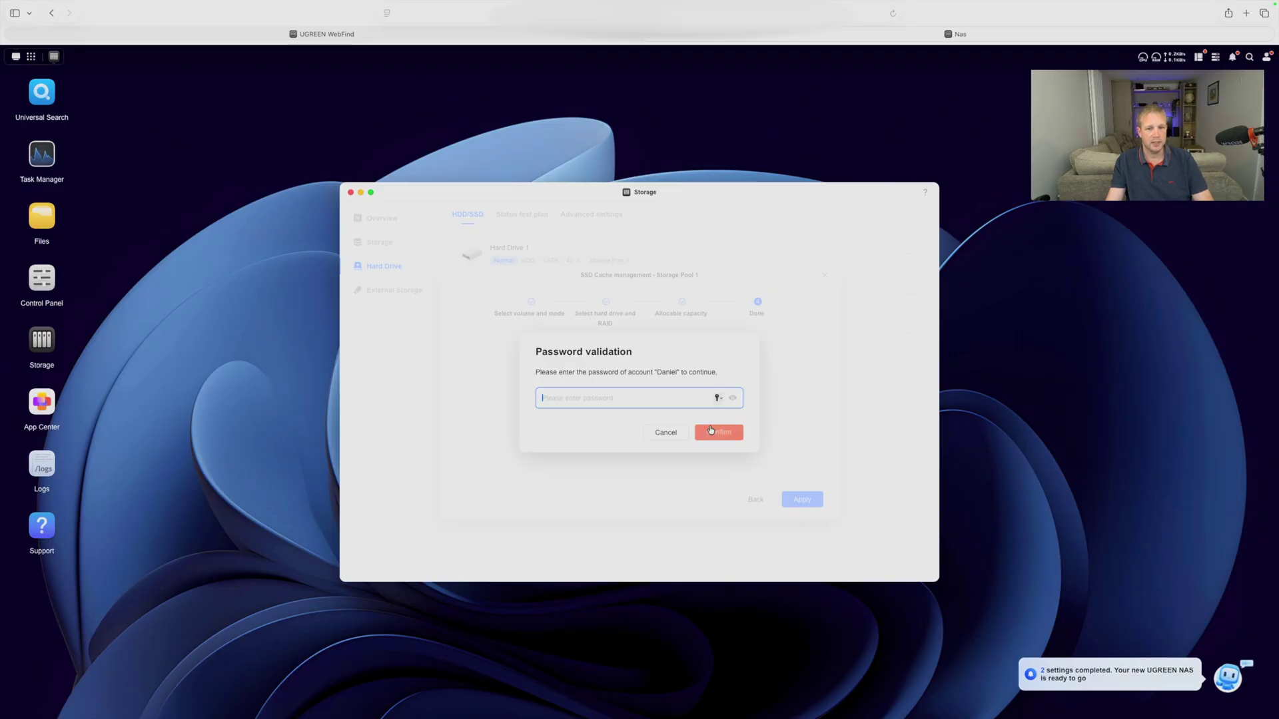
pyautogui.write('•••••••••')
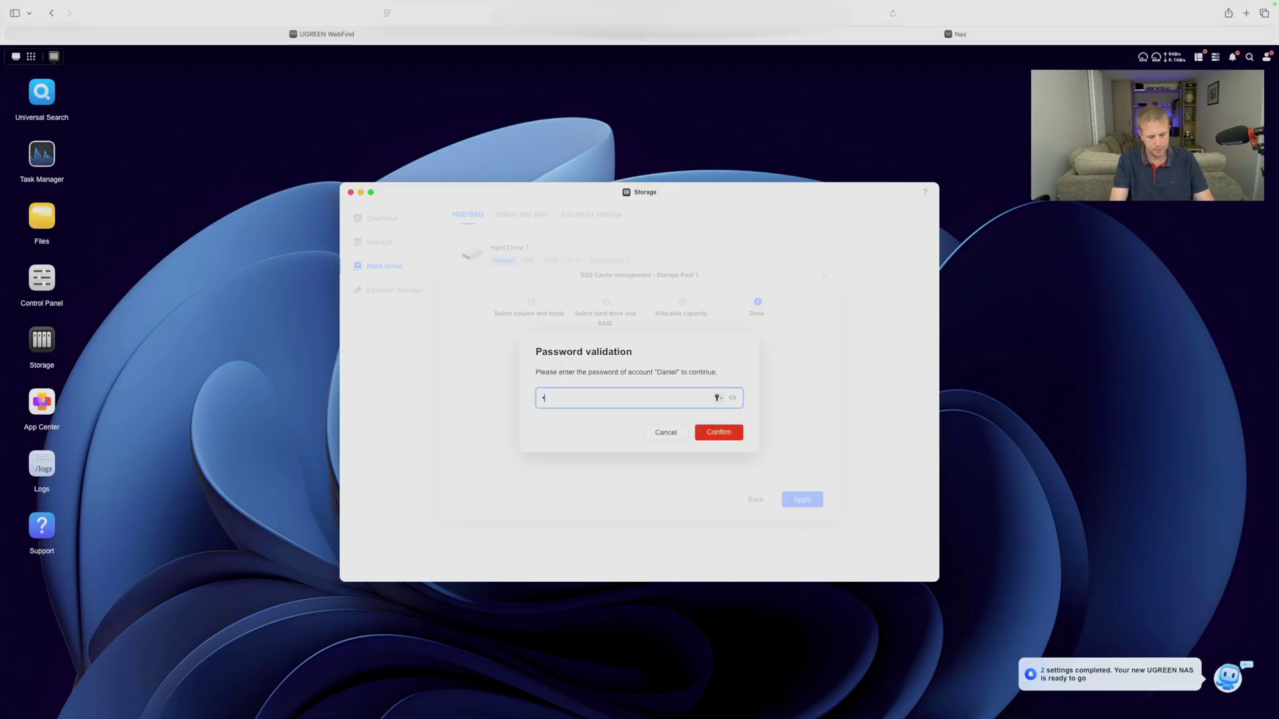
pyautogui.click(704, 431)
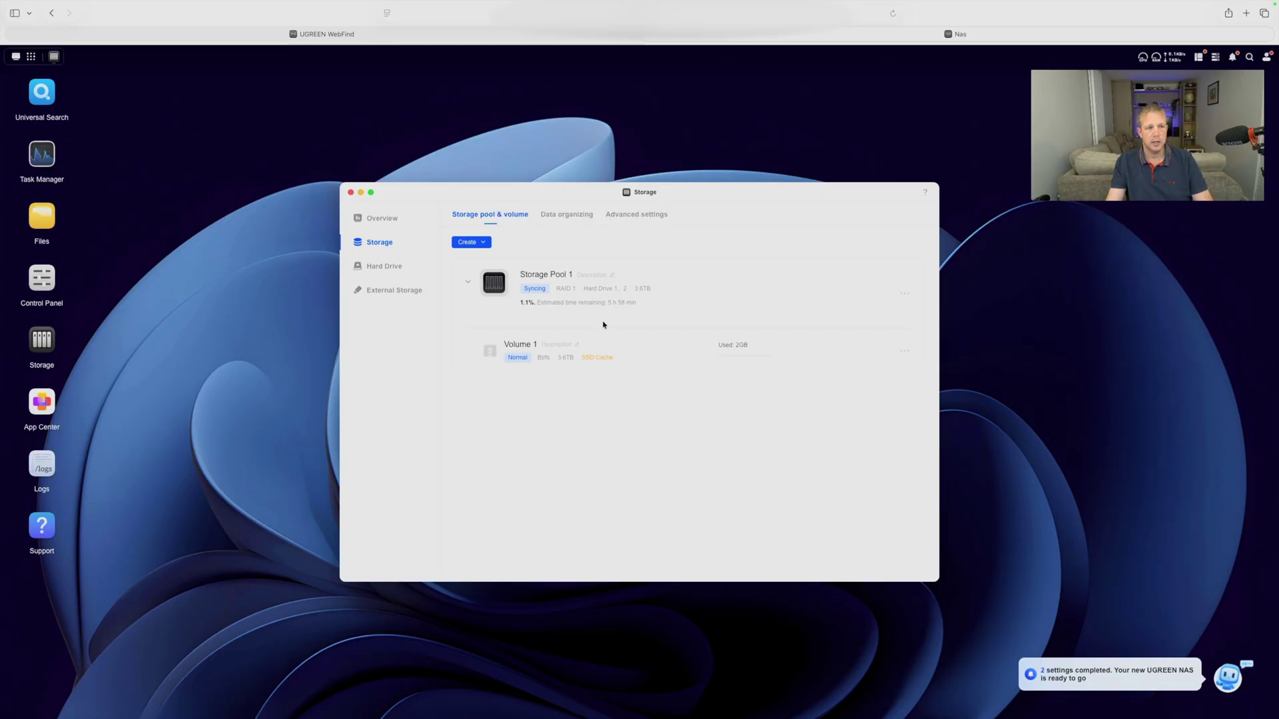
# Enable personal folders in Files with Volume 1 as the storage location
pyautogui.click(42, 223)
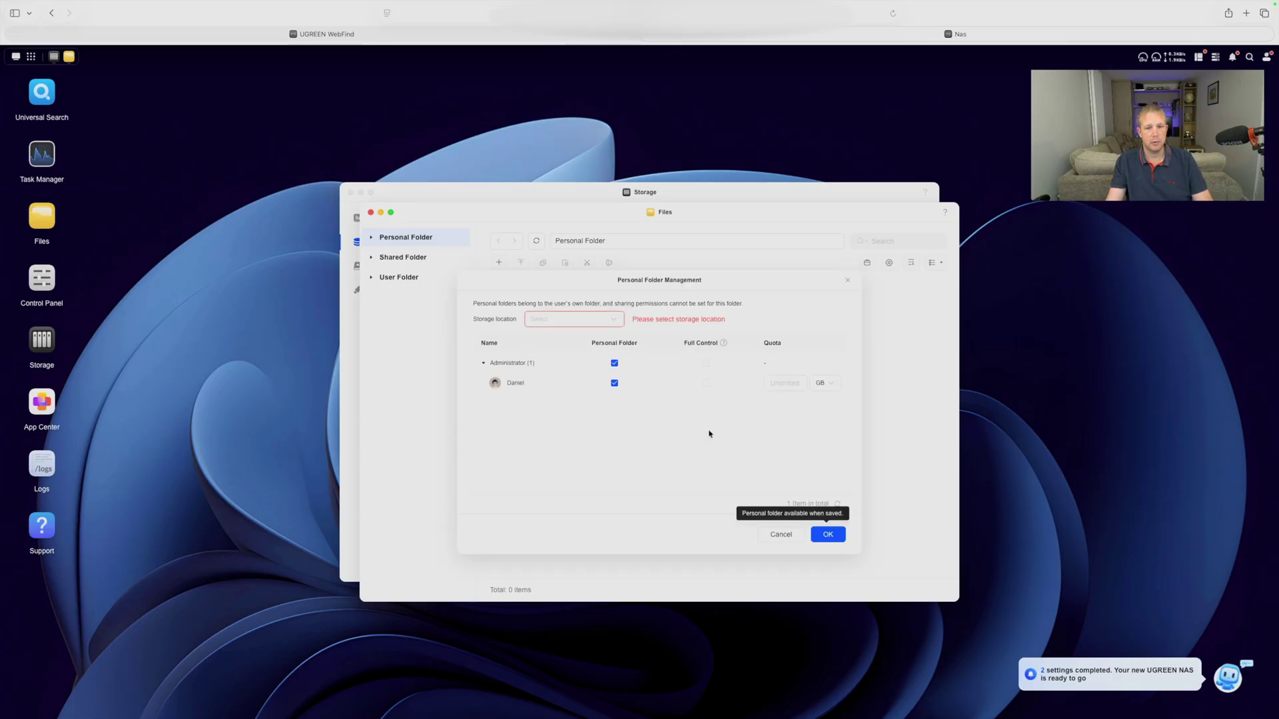
pyautogui.click(608, 321)
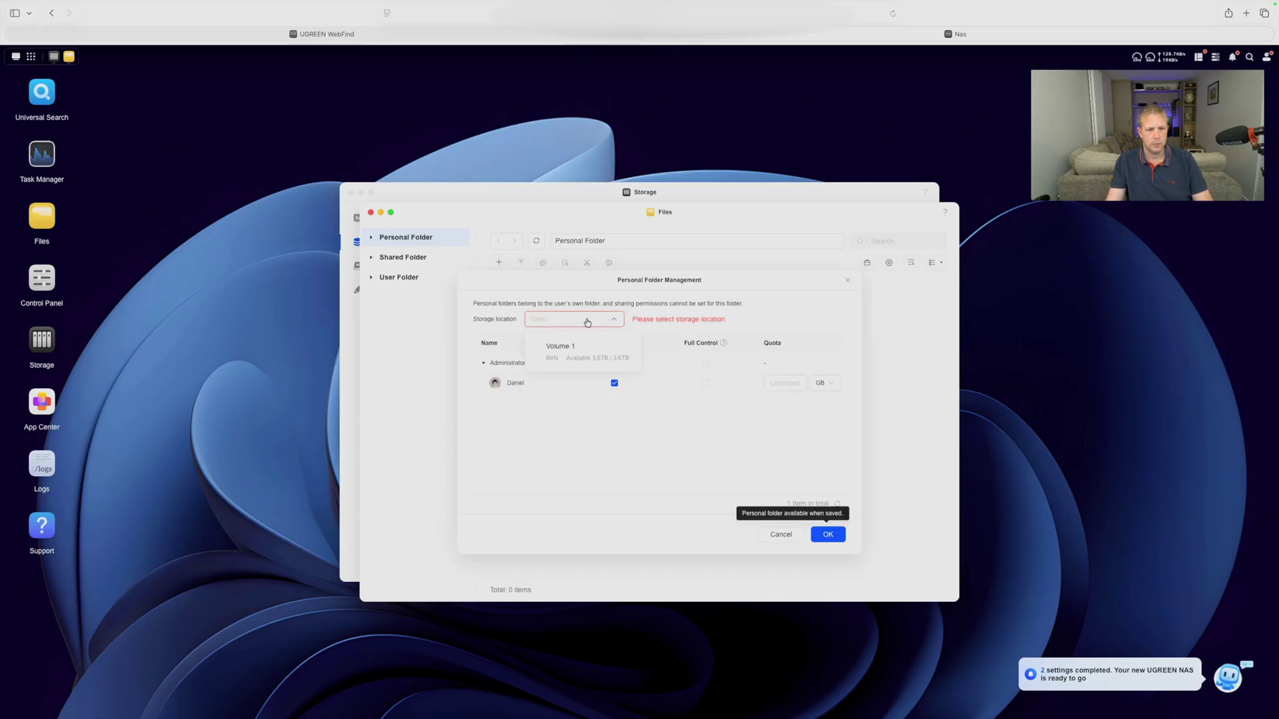
pyautogui.click(573, 349)
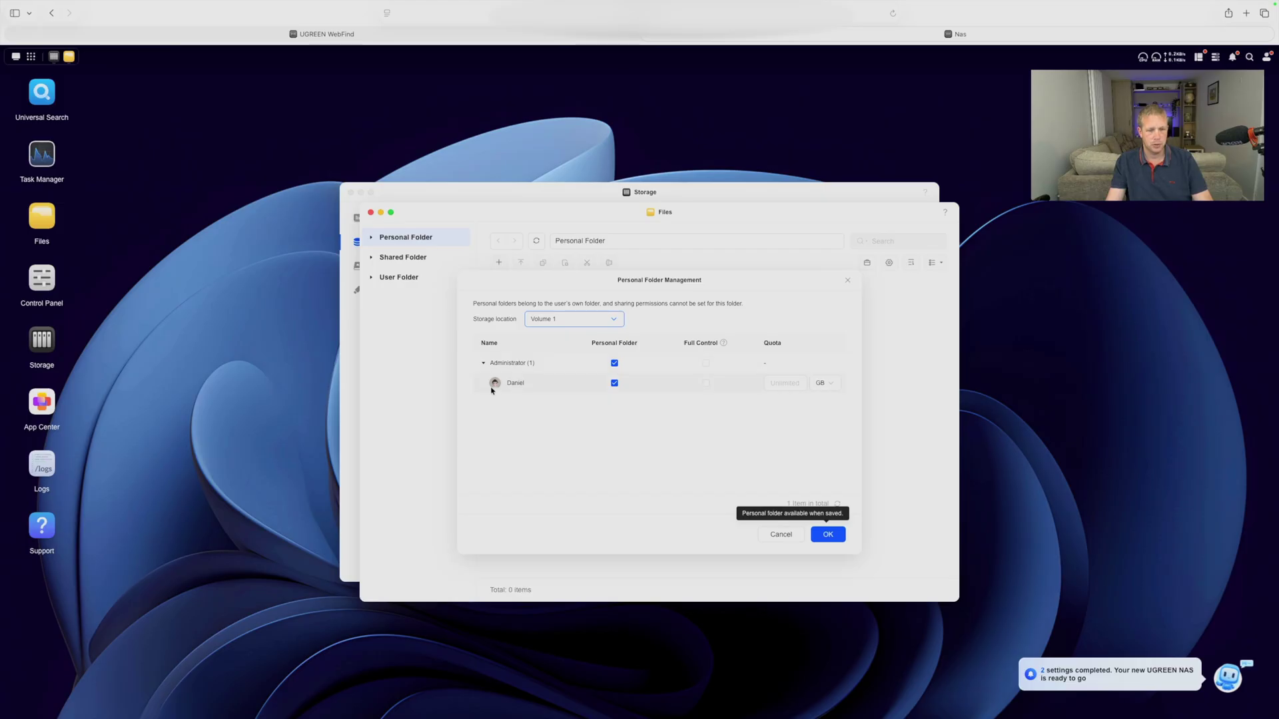
pyautogui.click(832, 537)
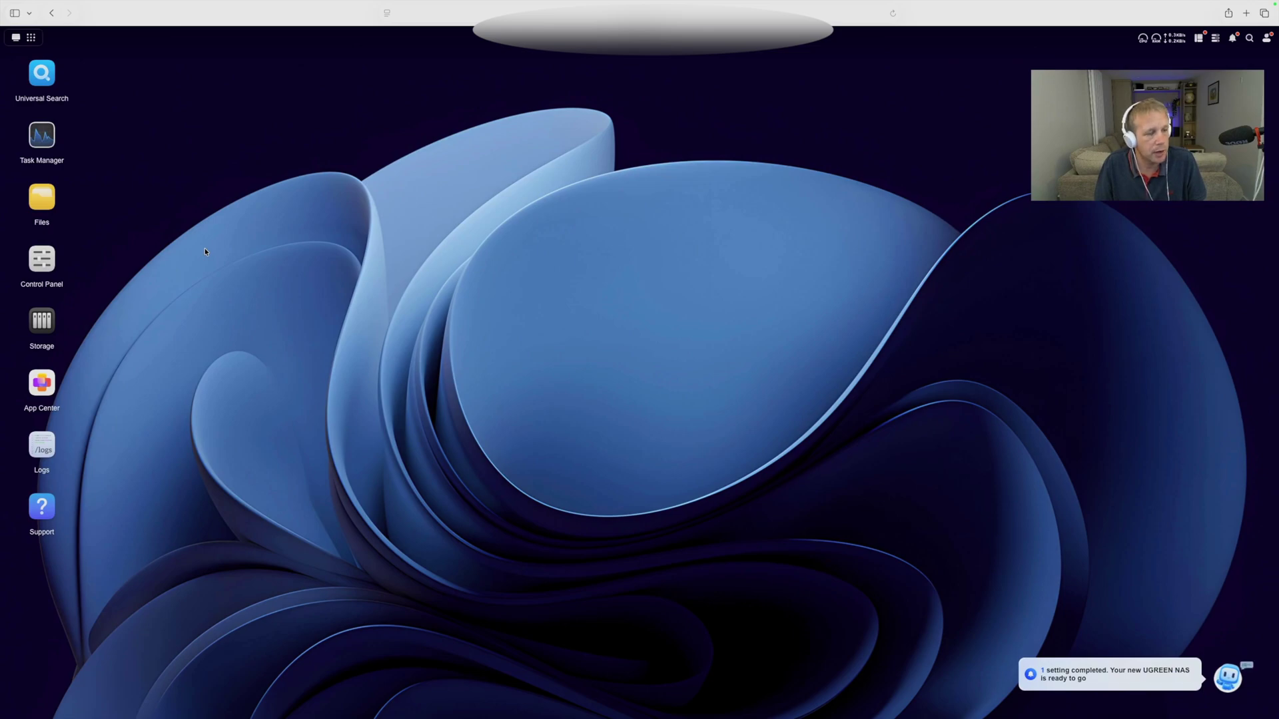
# Create the 'Youtube tutorials' shared folder with default permissions, then close Files
pyautogui.click(38, 204)
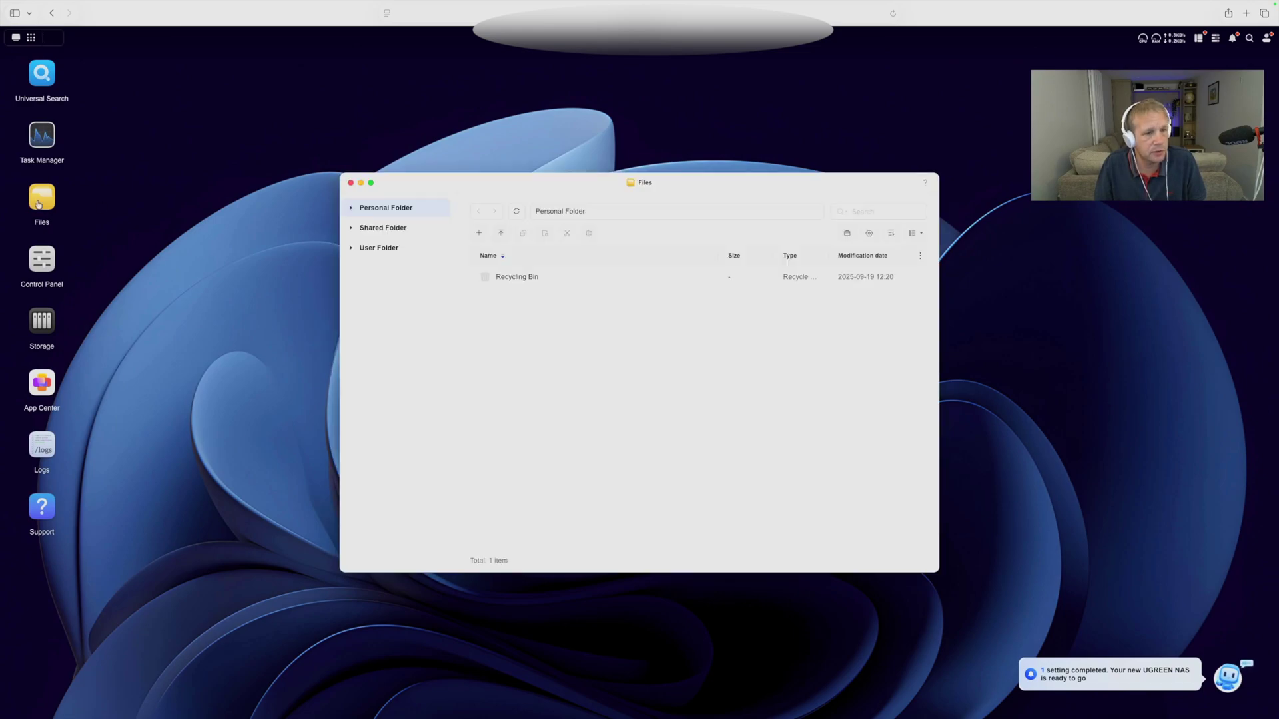
pyautogui.click(363, 229)
pyautogui.click(479, 235)
pyautogui.click(503, 259)
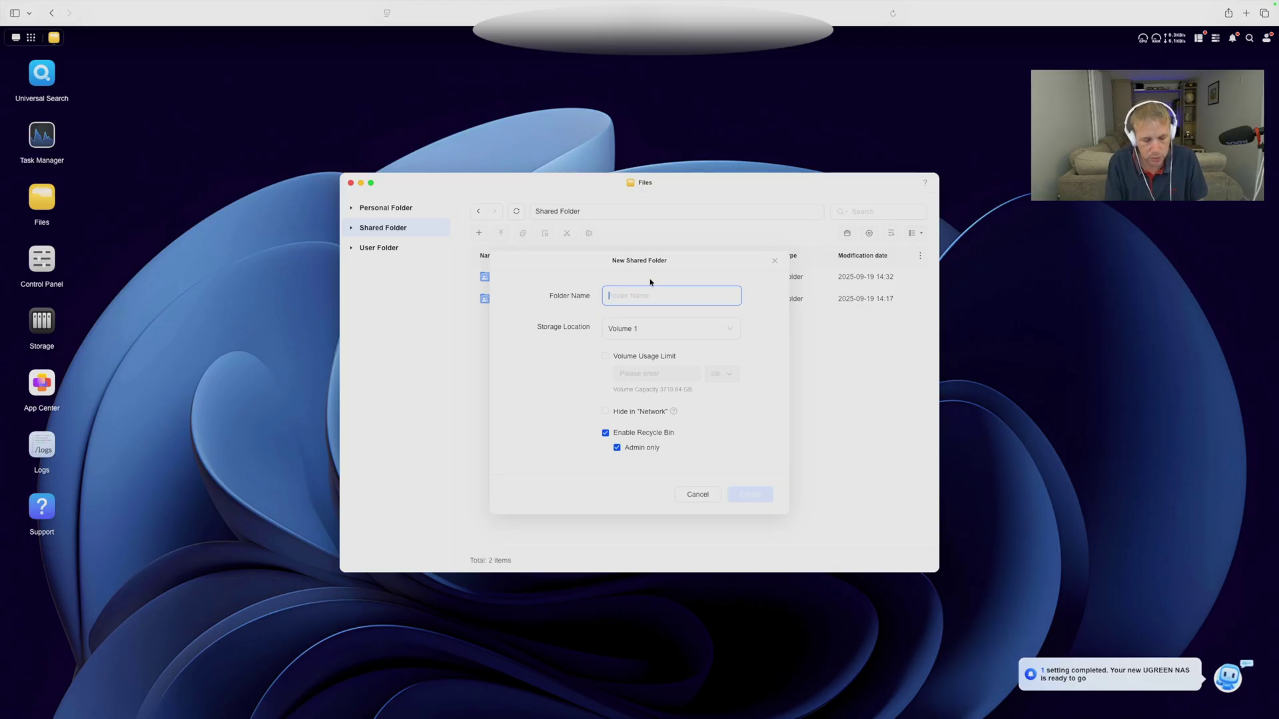
pyautogui.write('Youtube ')
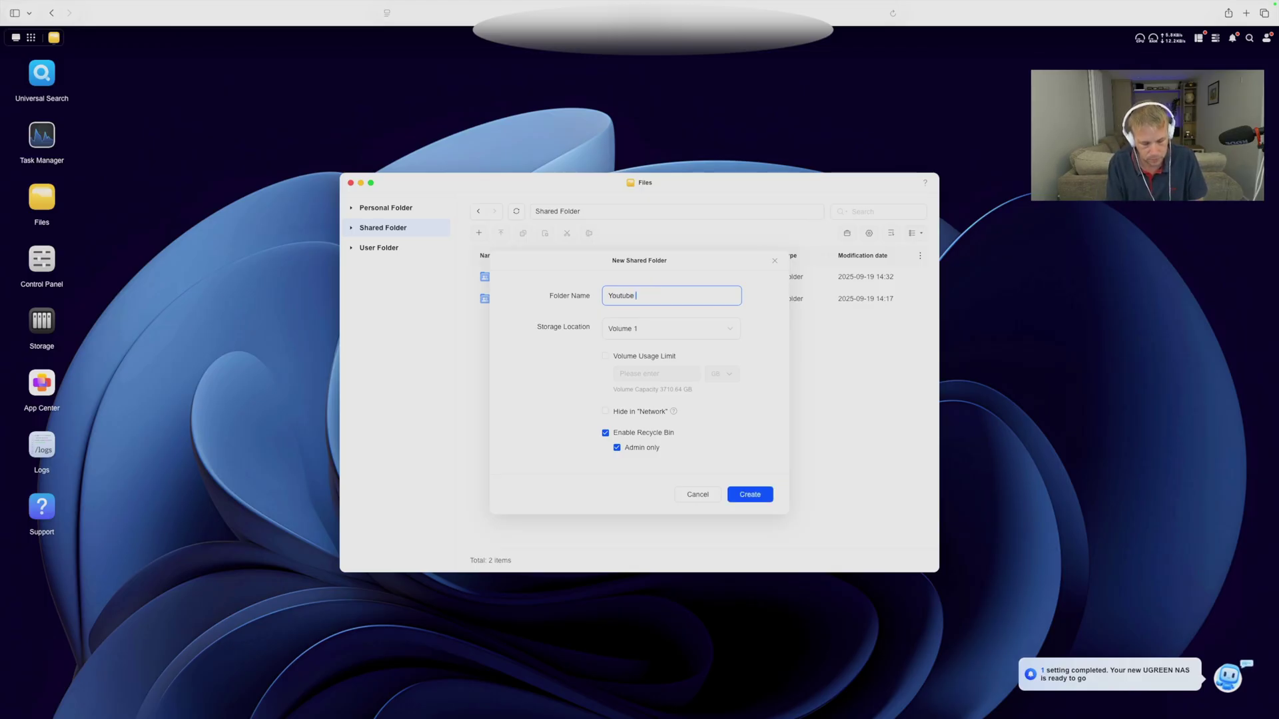
pyautogui.write('tutorials')
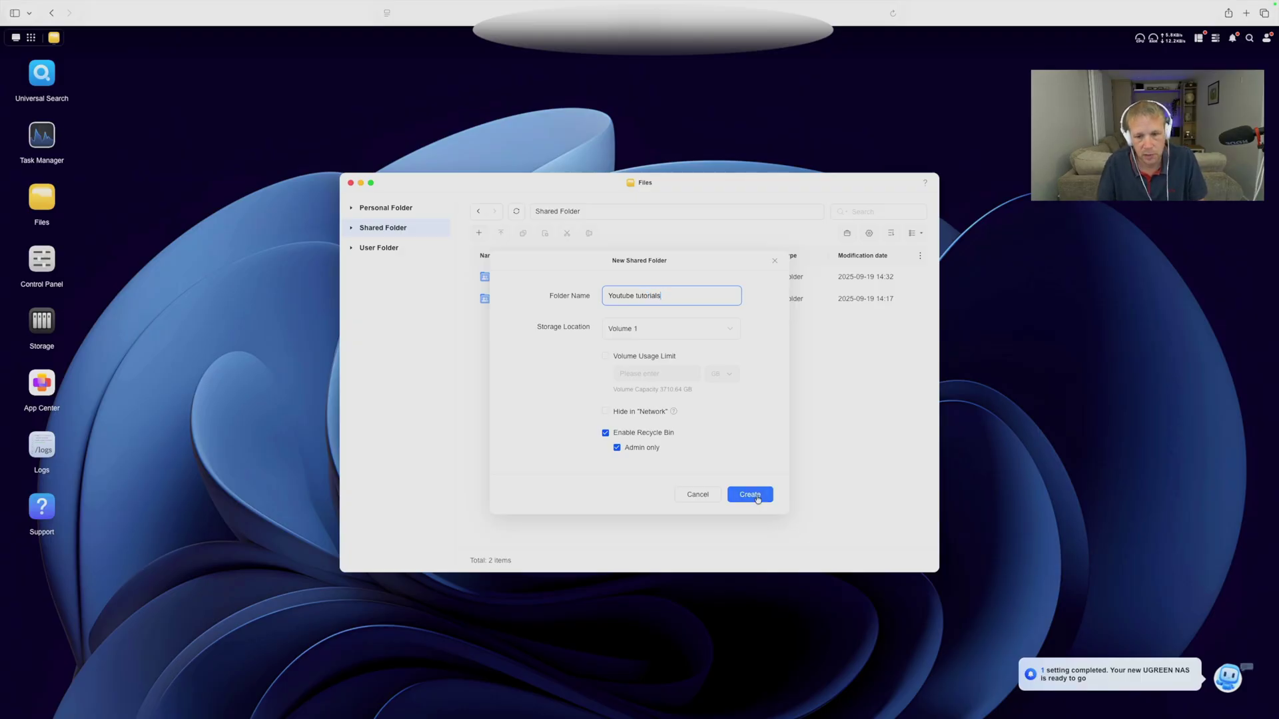
pyautogui.click(749, 493)
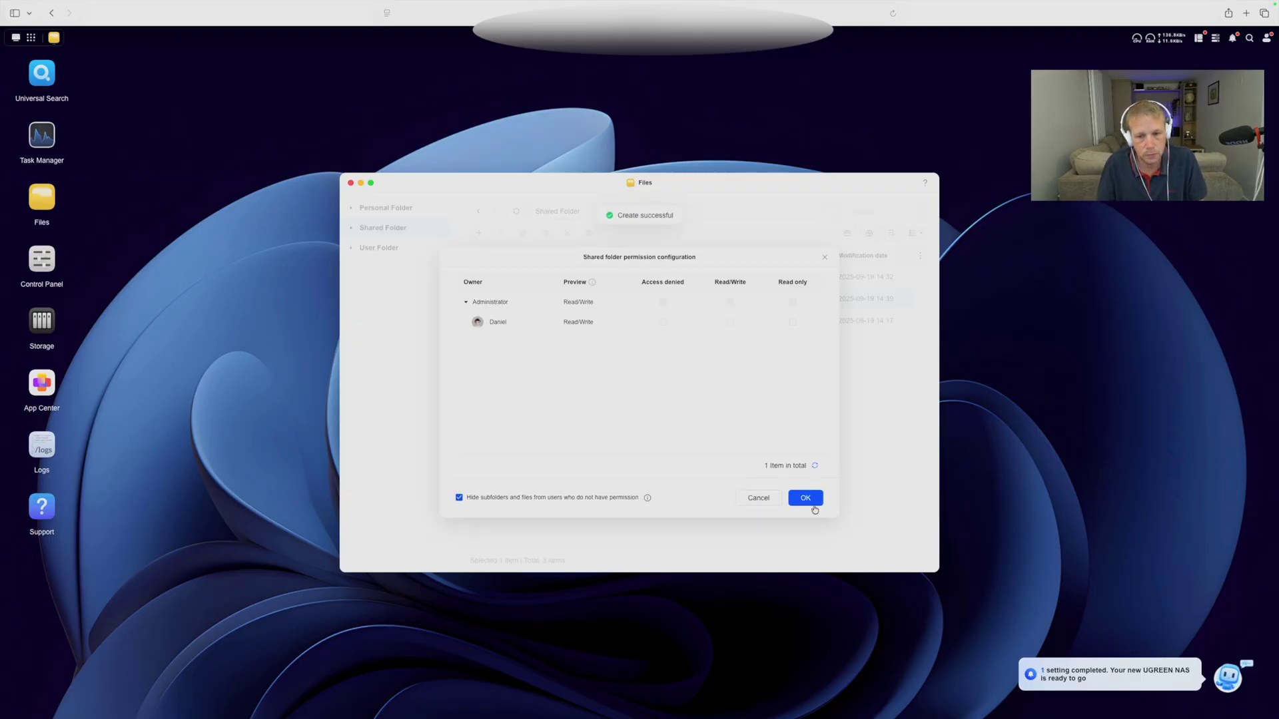
pyautogui.click(805, 498)
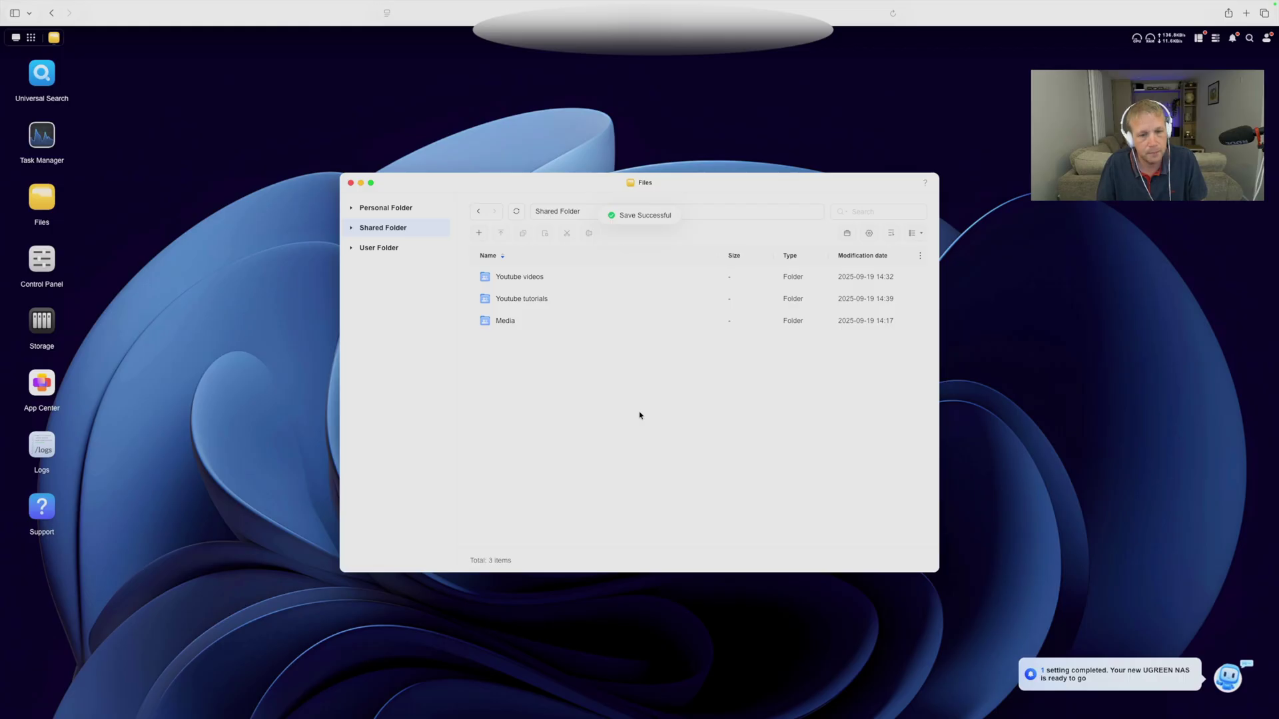
pyautogui.click(350, 183)
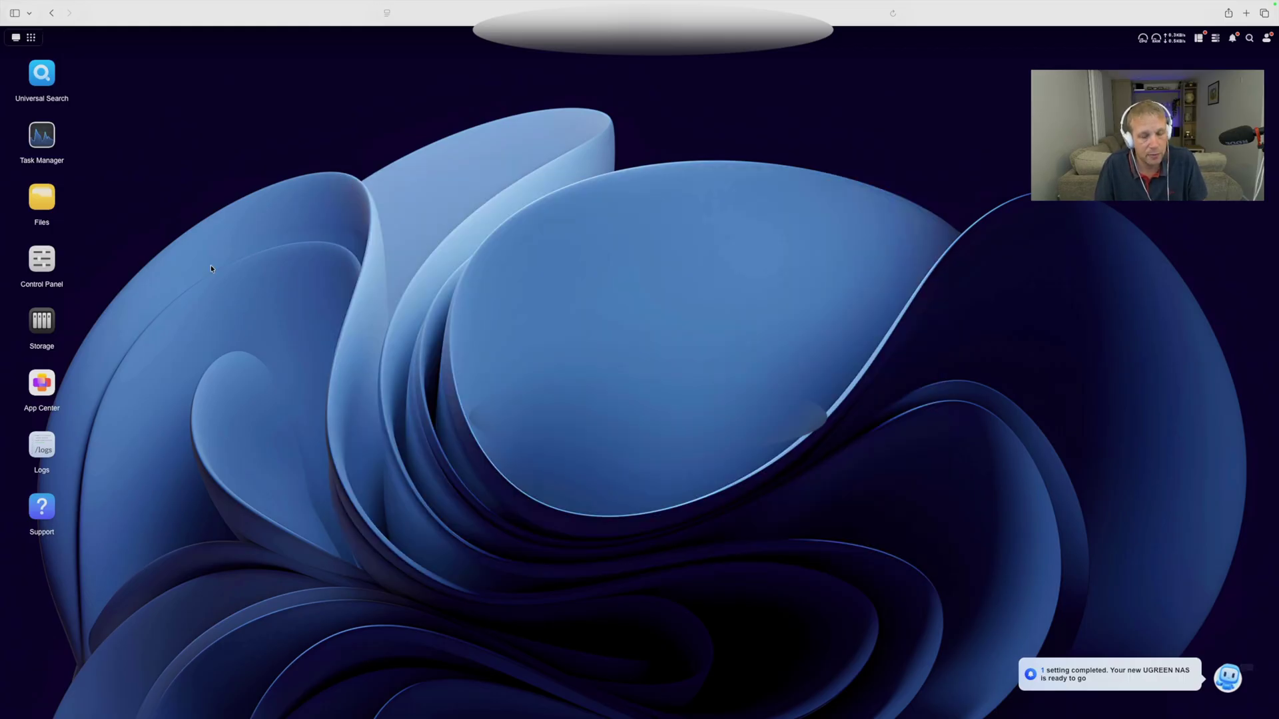
# Enable SMB in Control Panel's File Service with work group 'Nas server' and apply
pyautogui.click(43, 269)
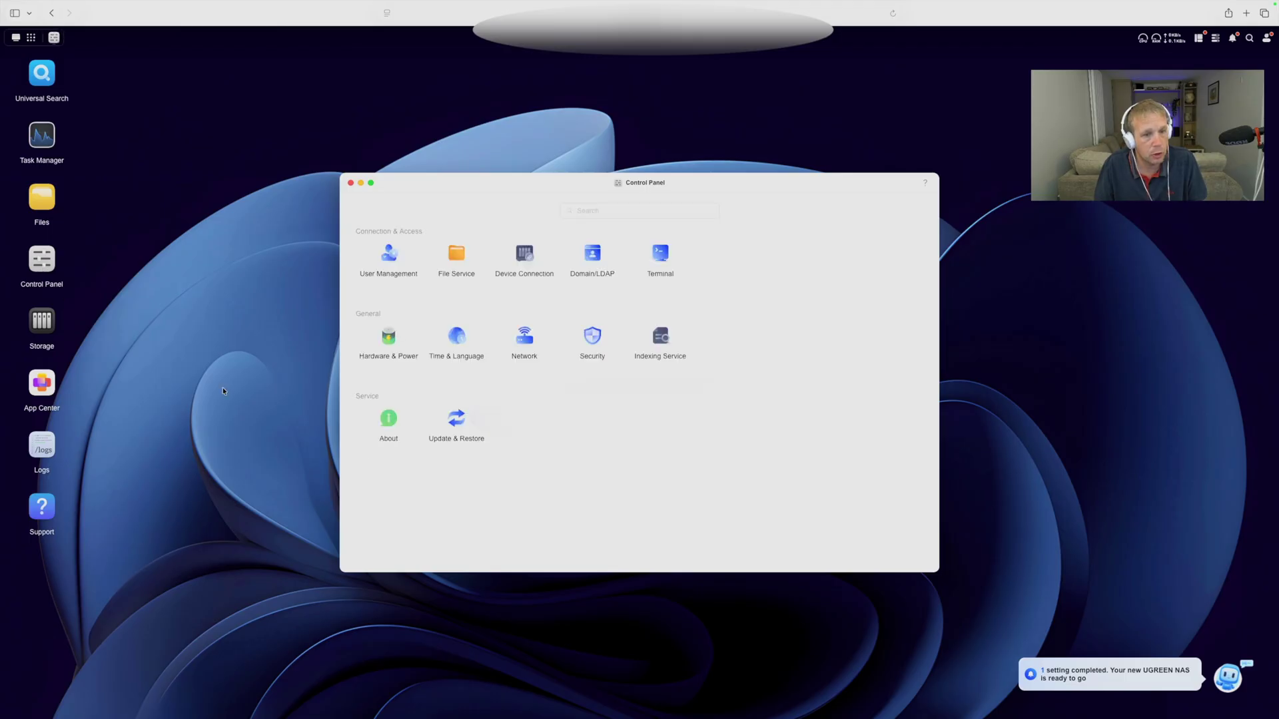
pyautogui.click(458, 265)
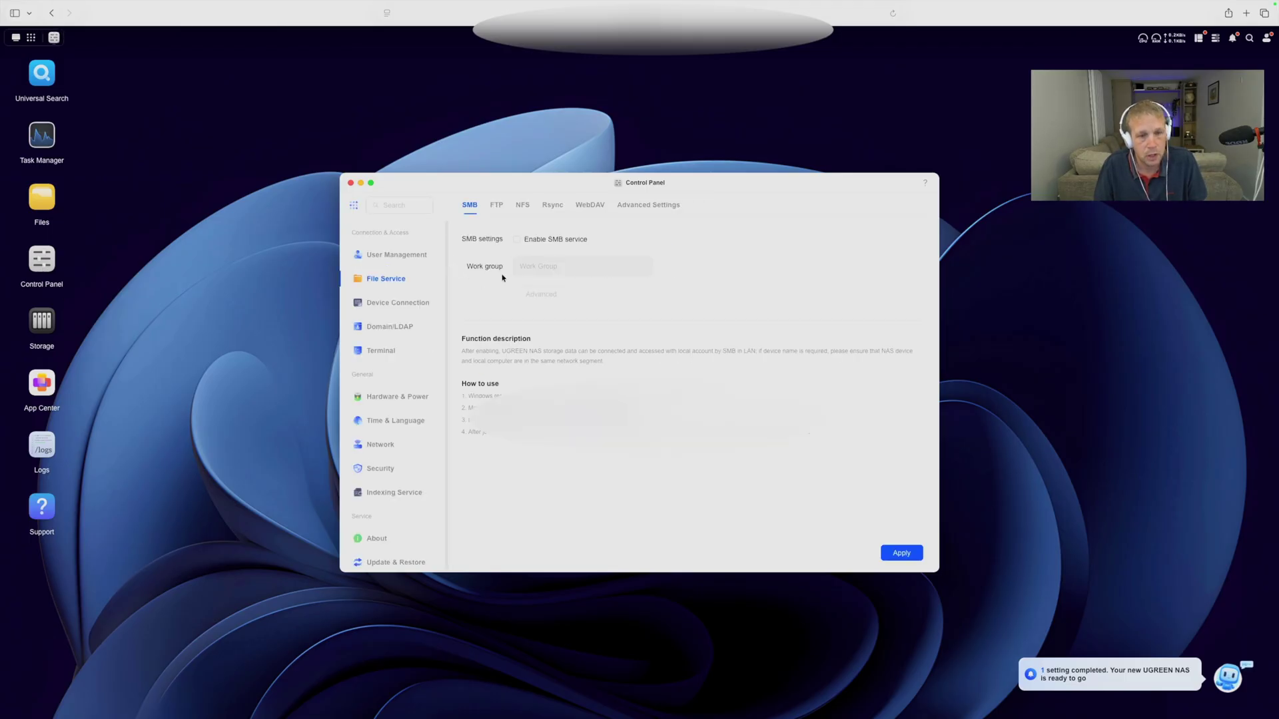
pyautogui.click(517, 243)
pyautogui.click(552, 266)
pyautogui.hotkey('alt', 'shift', 'Left')
pyautogui.hotkey('alt', 'shift', 'Left')
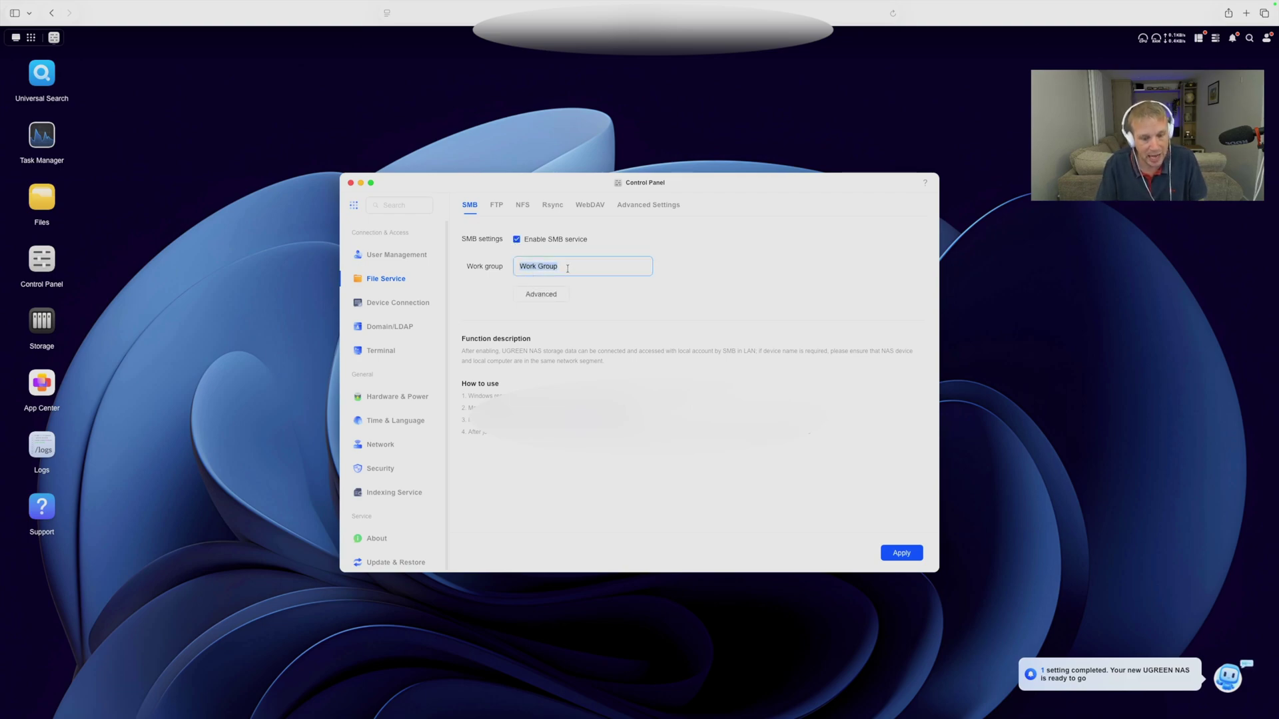
pyautogui.write('Nas set')
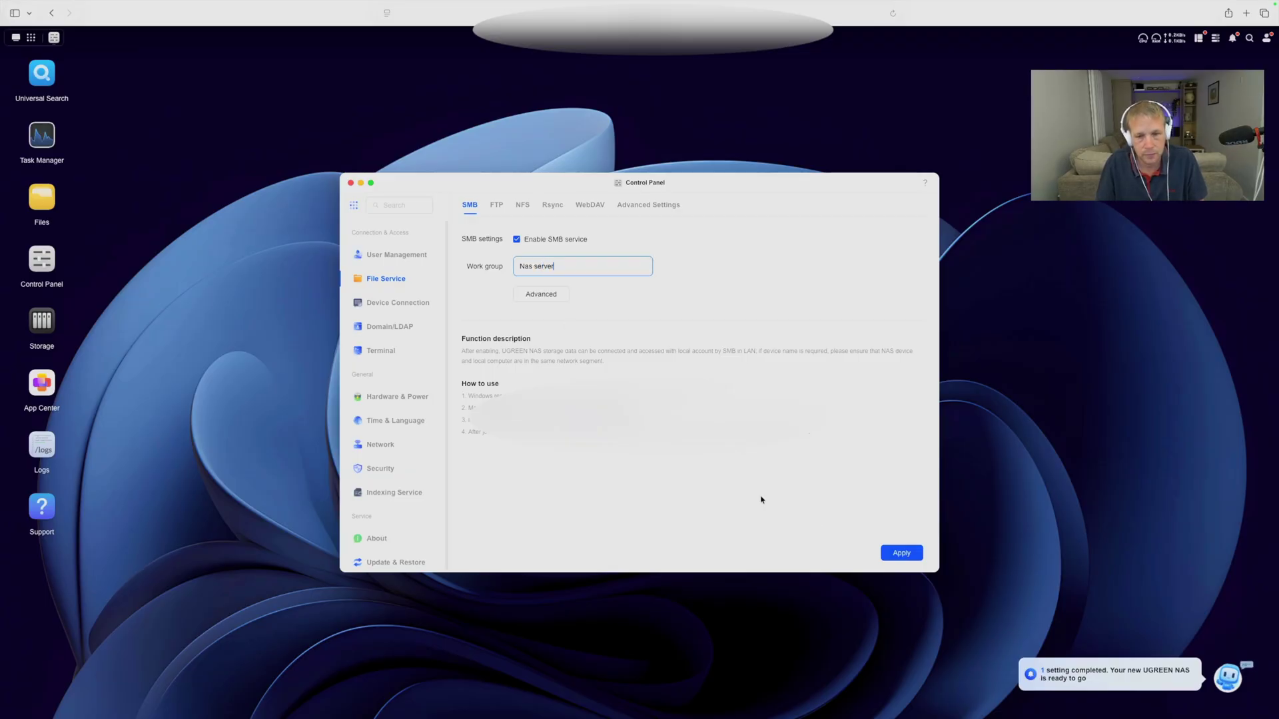
pyautogui.click(902, 553)
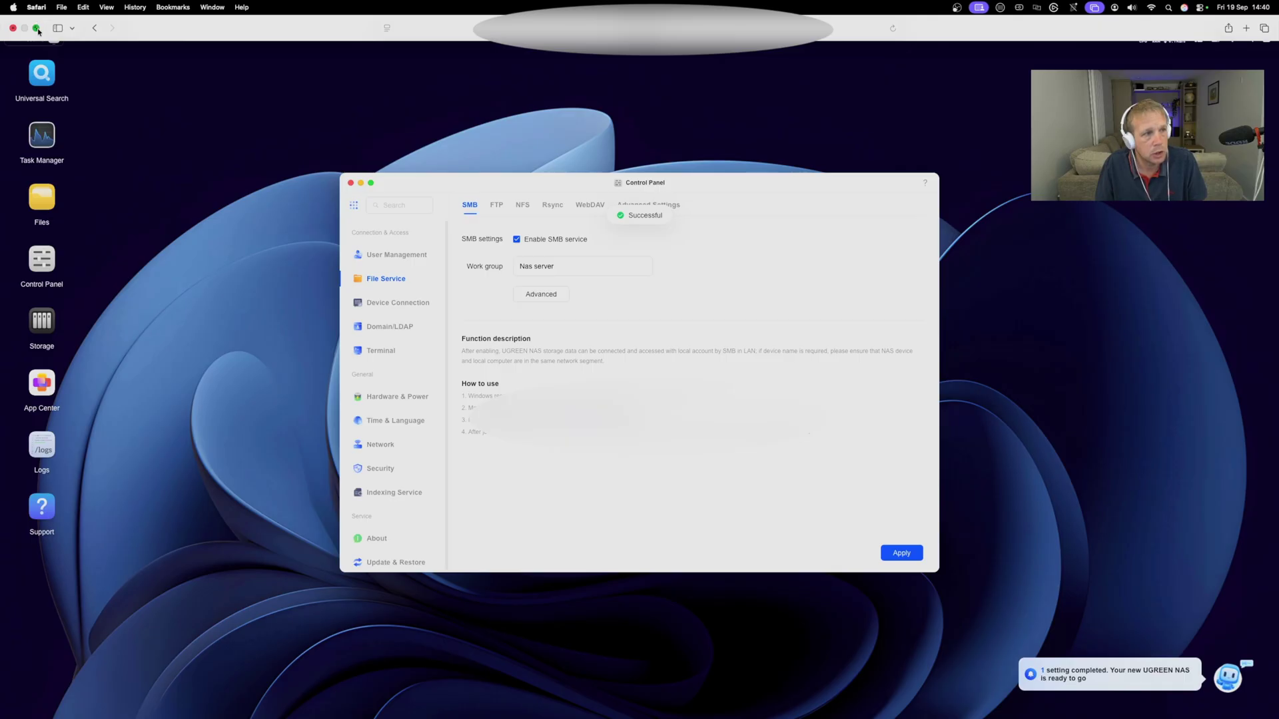
# Leave Safari full screen and open Finder's Connect to Server dialog
pyautogui.click(37, 28)
pyautogui.click(117, 541)
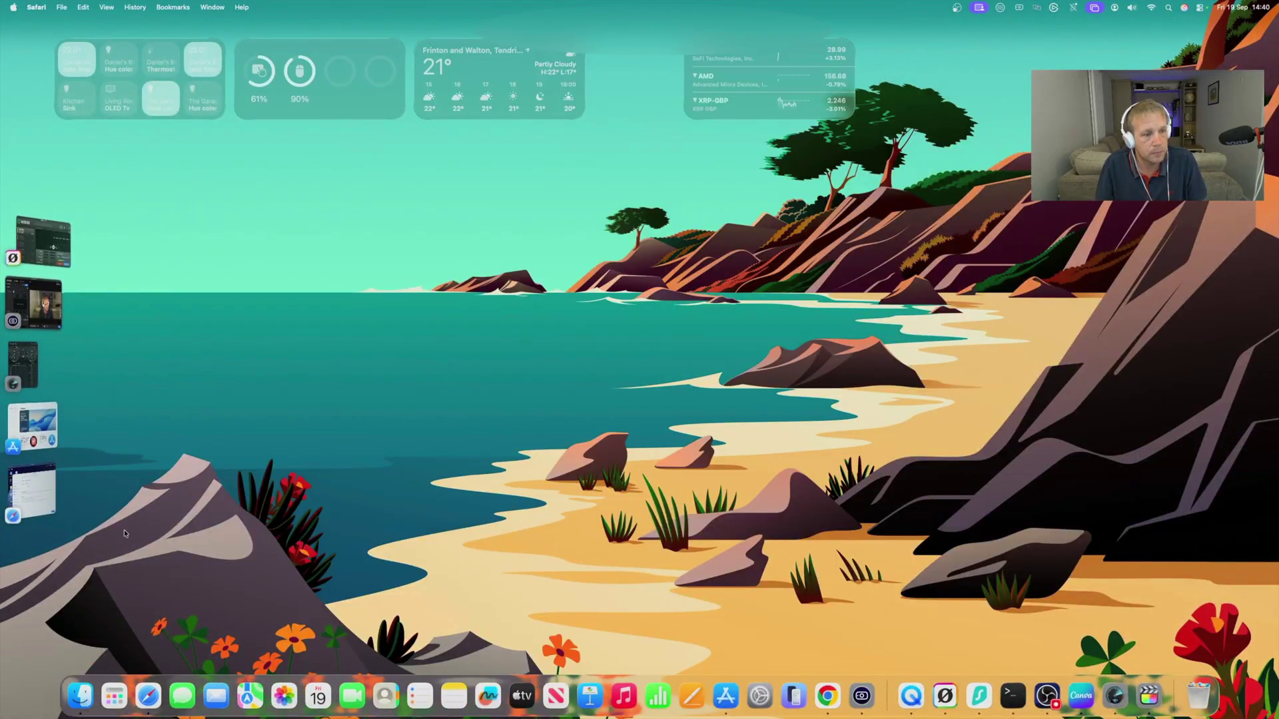
pyautogui.click(81, 696)
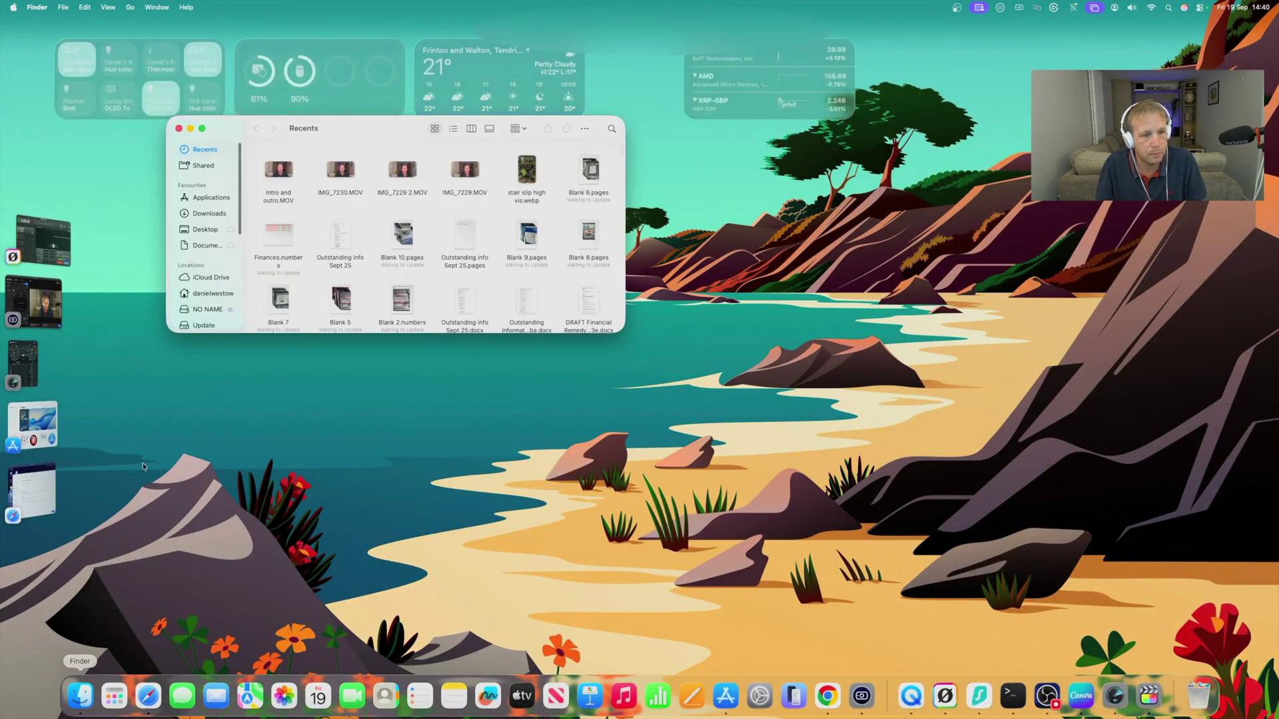
pyautogui.click(130, 8)
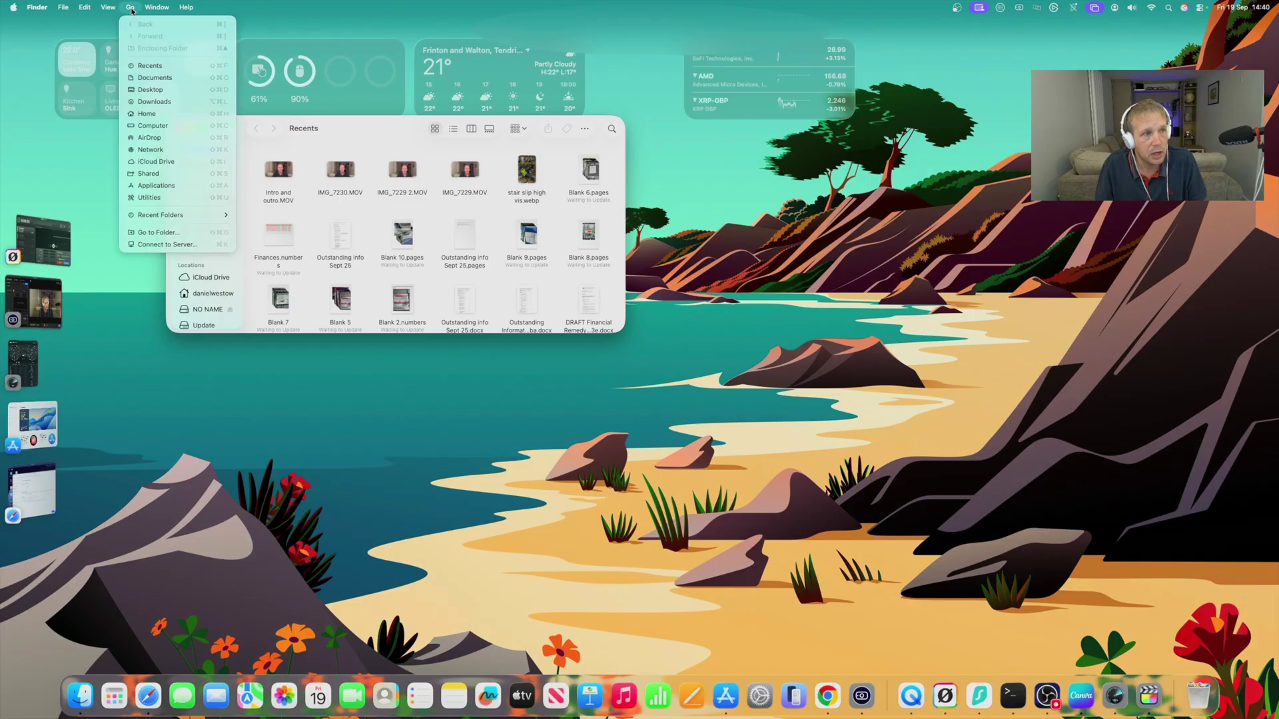
pyautogui.click(163, 245)
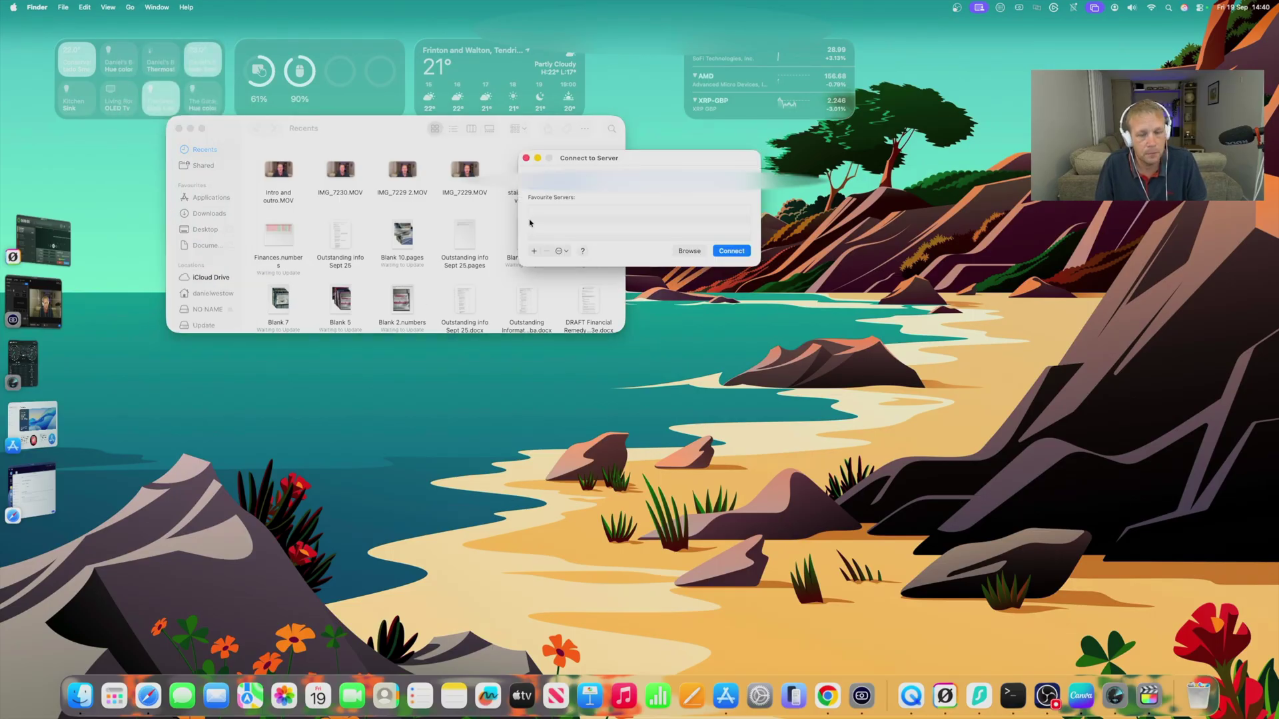
# Sign in to the NAS and copy Open Top.mov into its Youtube tutorials share
pyautogui.click(690, 251)
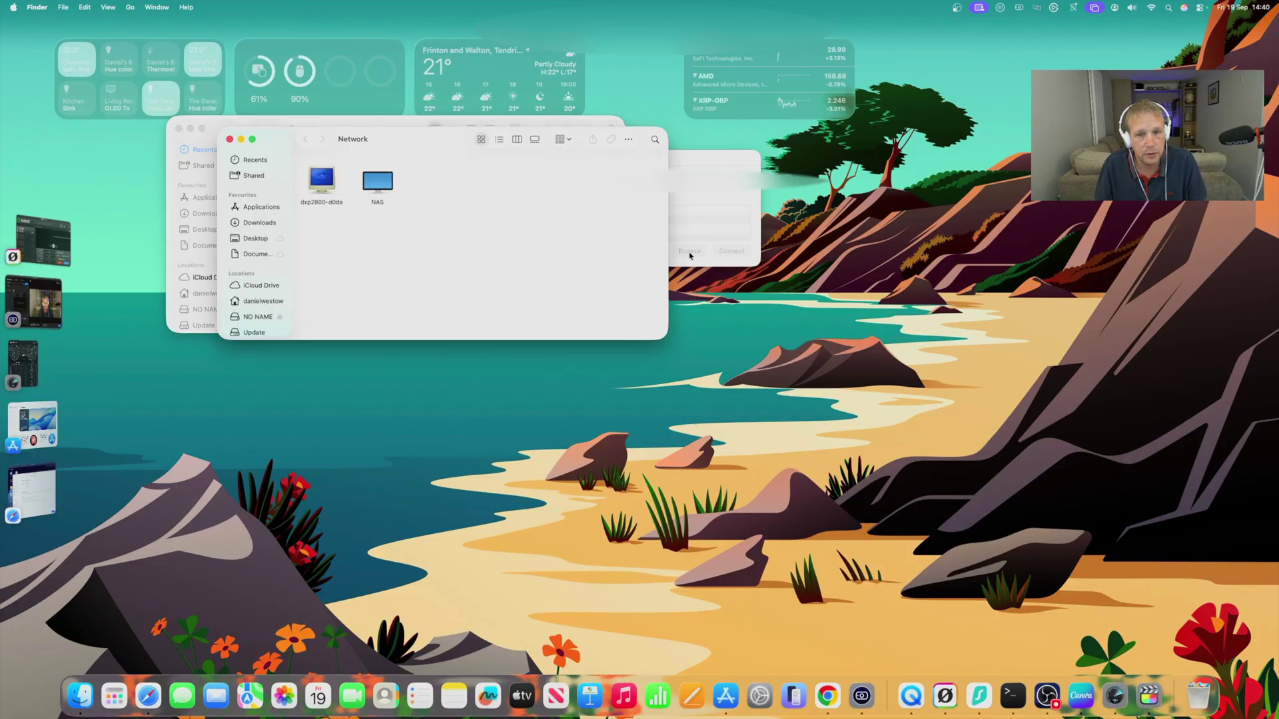
pyautogui.doubleClick(377, 188)
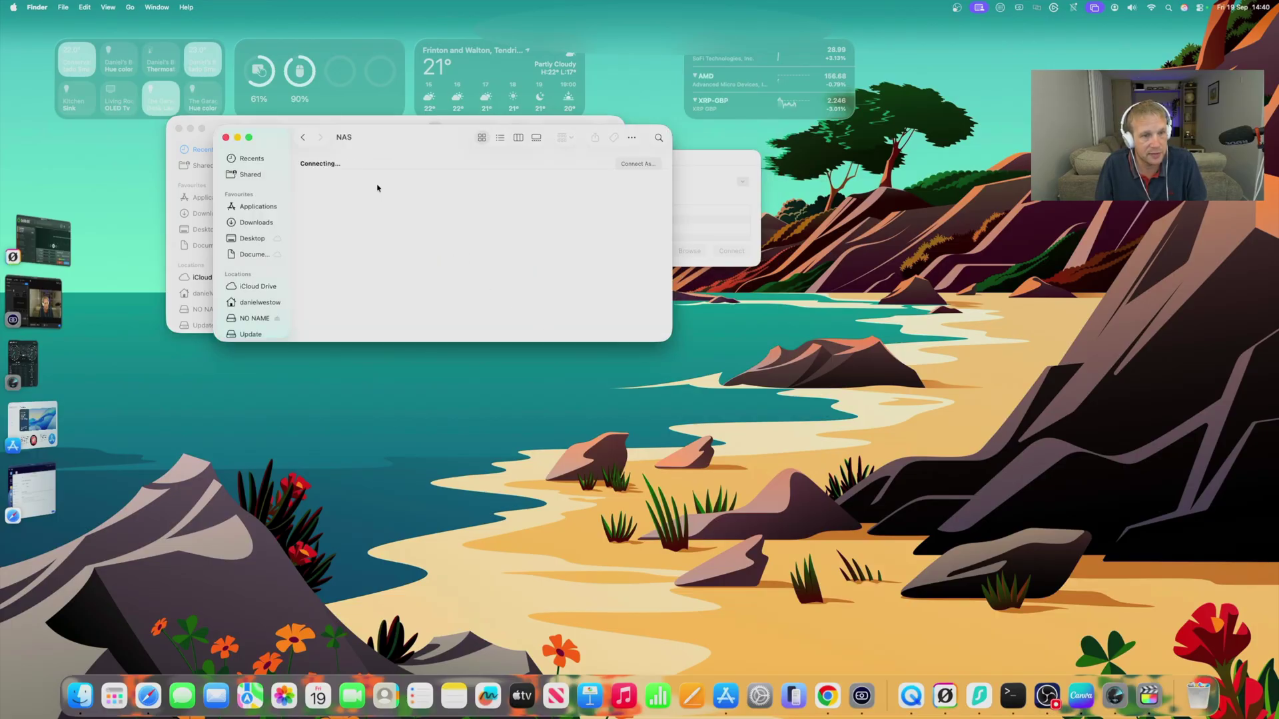
pyautogui.click(635, 164)
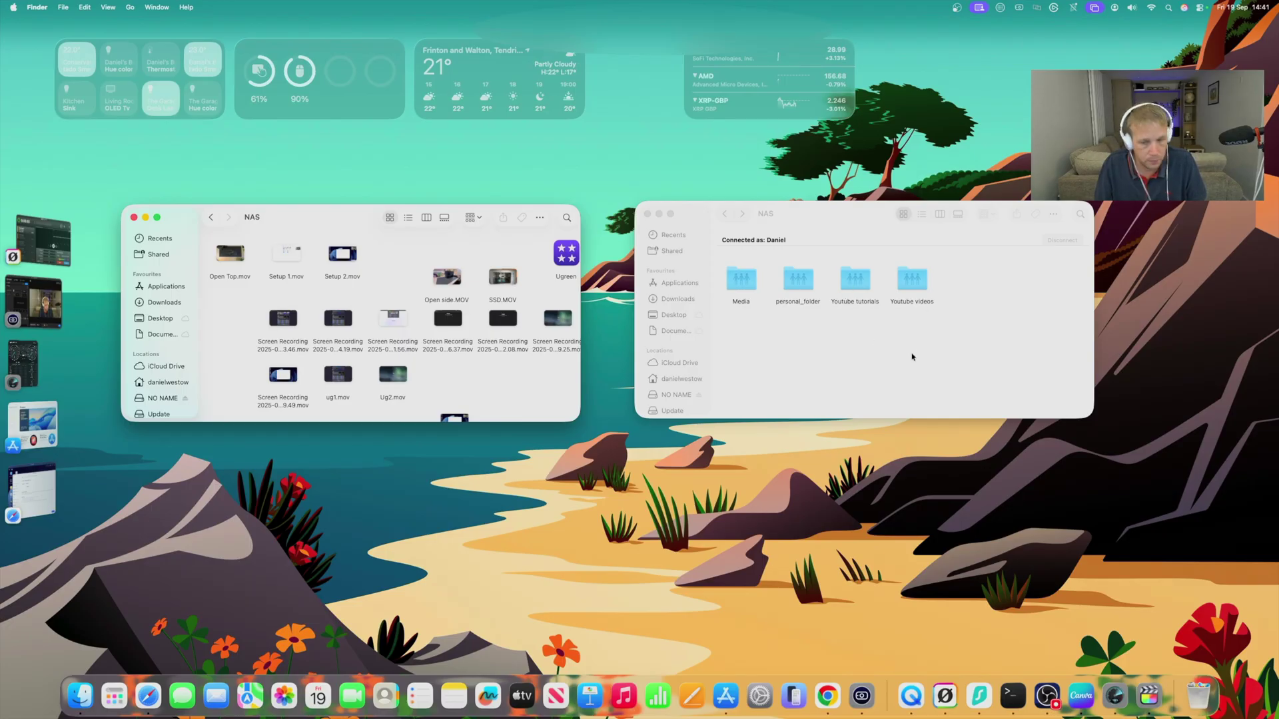
pyautogui.doubleClick(853, 291)
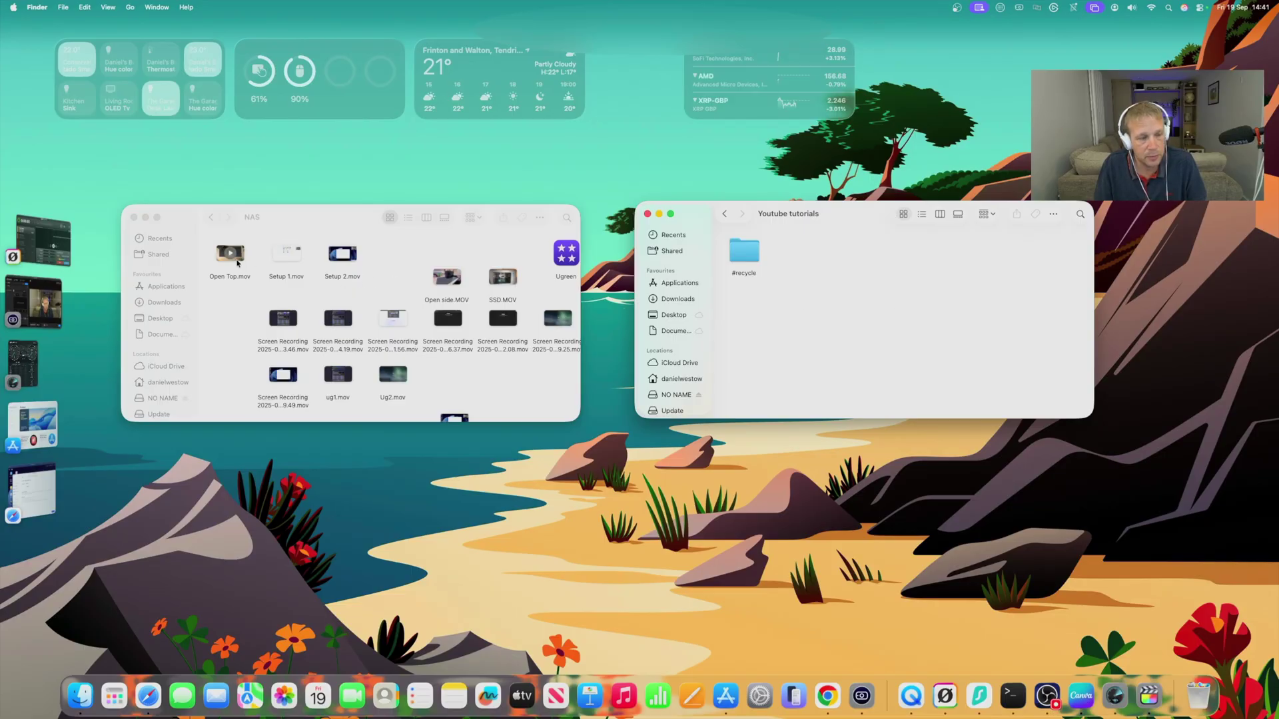
pyautogui.moveTo(238, 264); pyautogui.dragTo(827, 266)
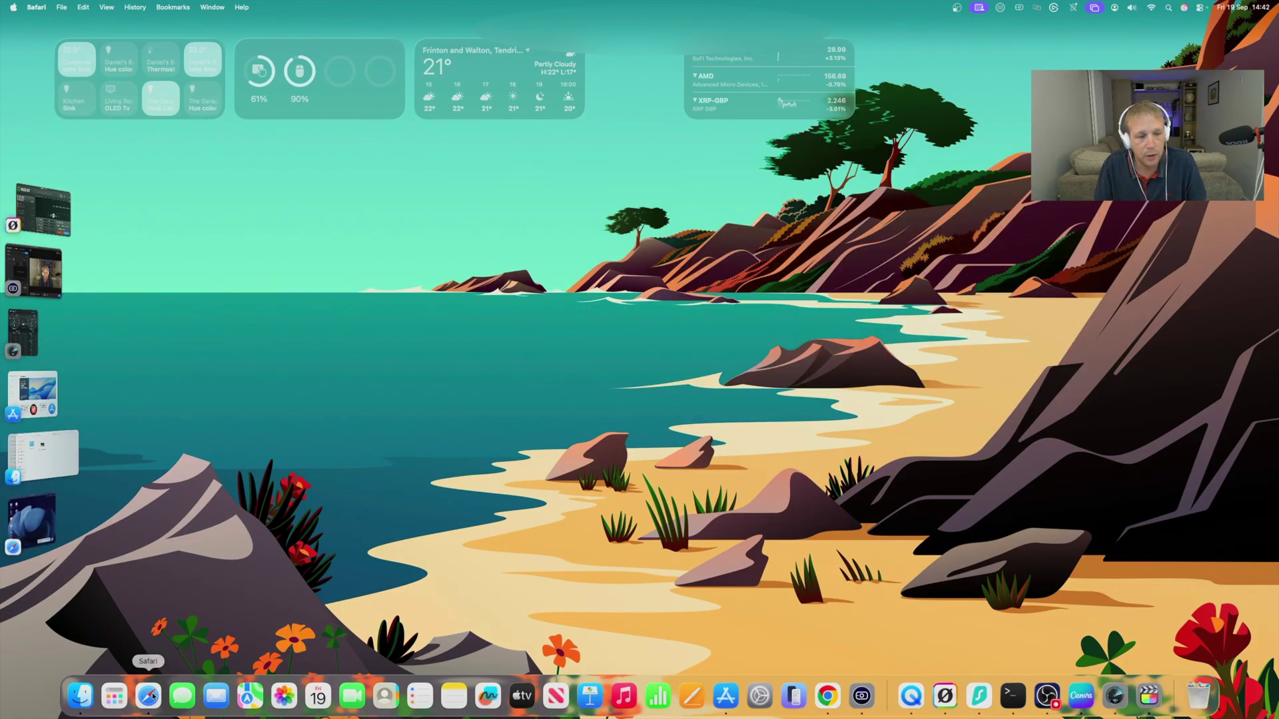
# In full-screen Safari, open Files > Shared Folder > Youtube tutorials and play Open Top.mov
pyautogui.click(148, 696)
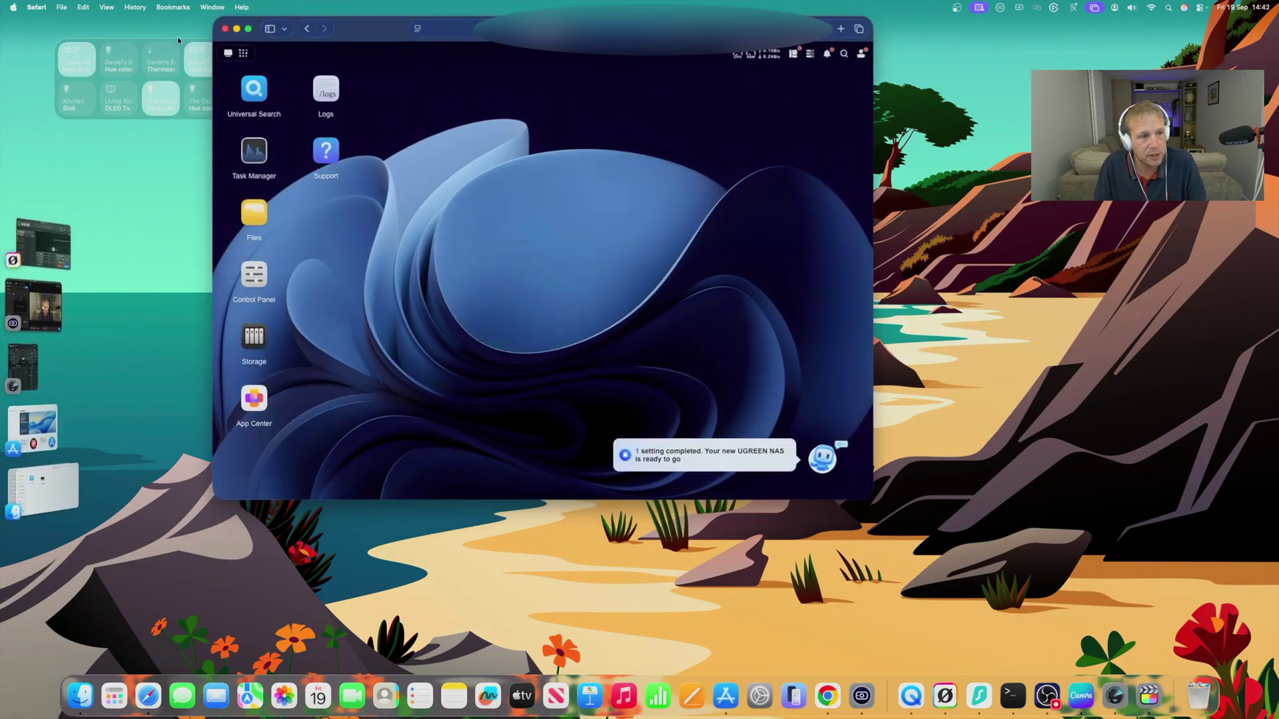
pyautogui.click(248, 29)
pyautogui.click(50, 197)
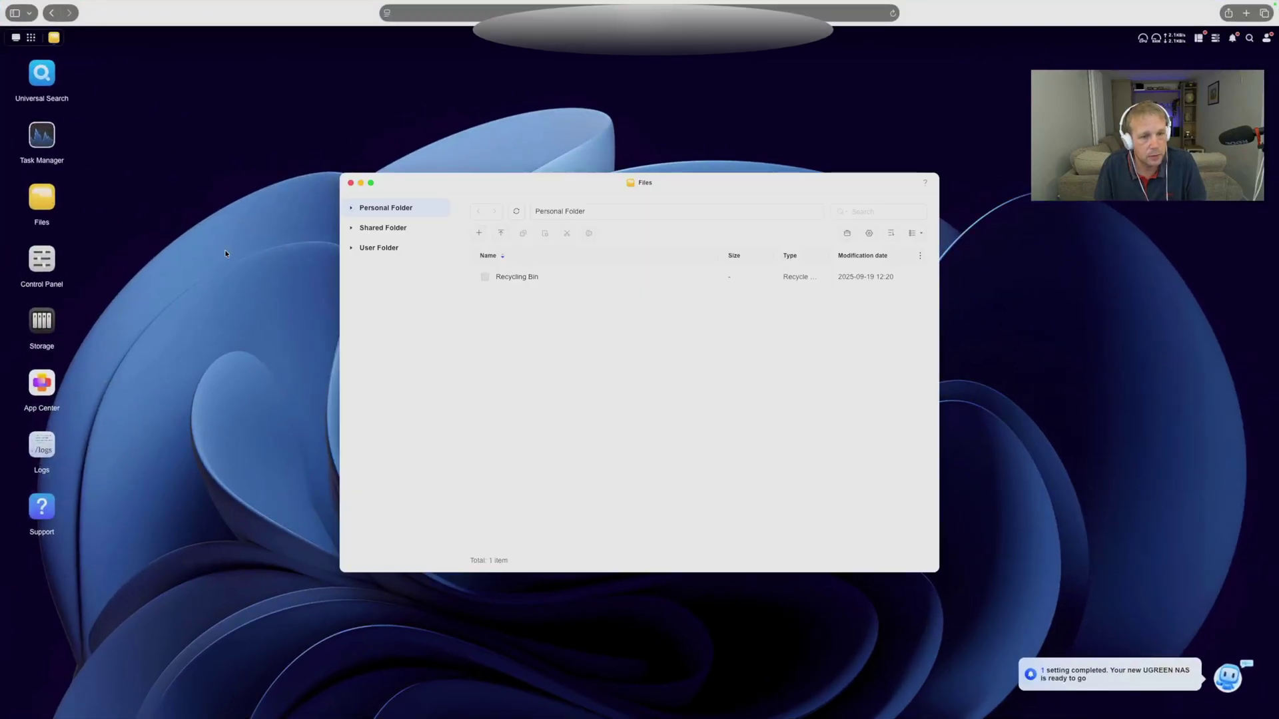
pyautogui.click(377, 229)
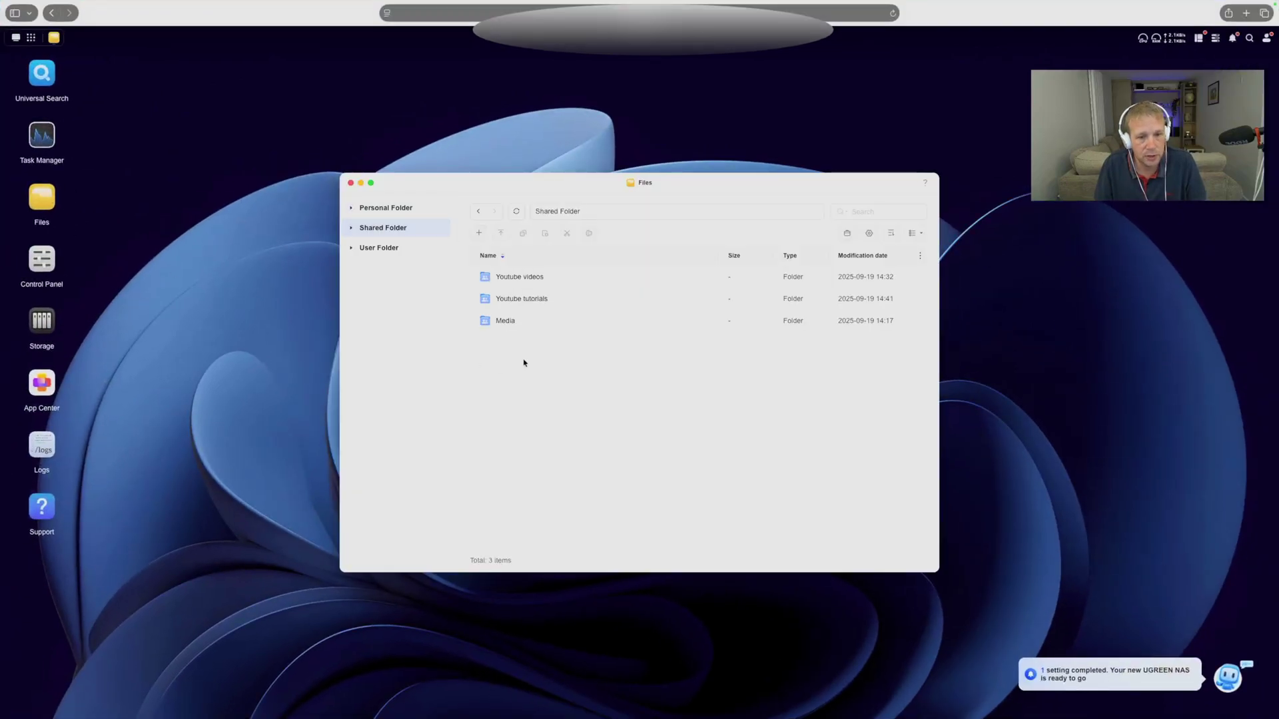
pyautogui.doubleClick(541, 304)
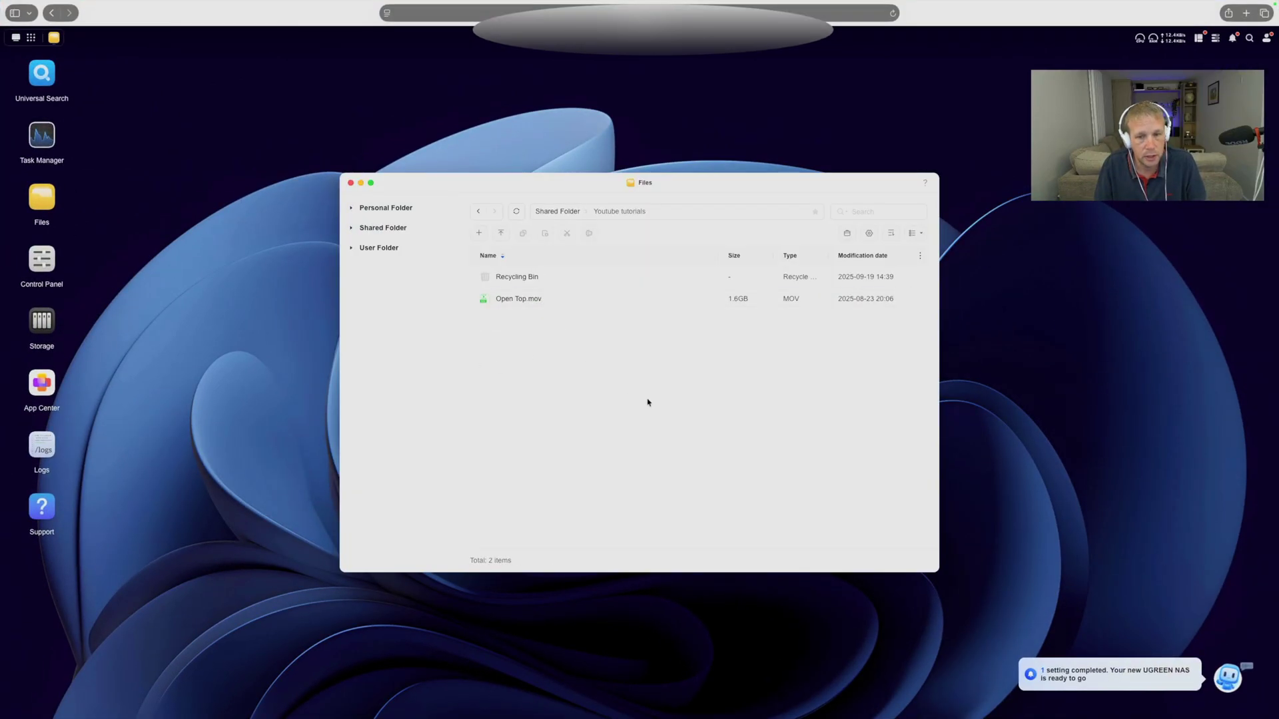
pyautogui.doubleClick(524, 301)
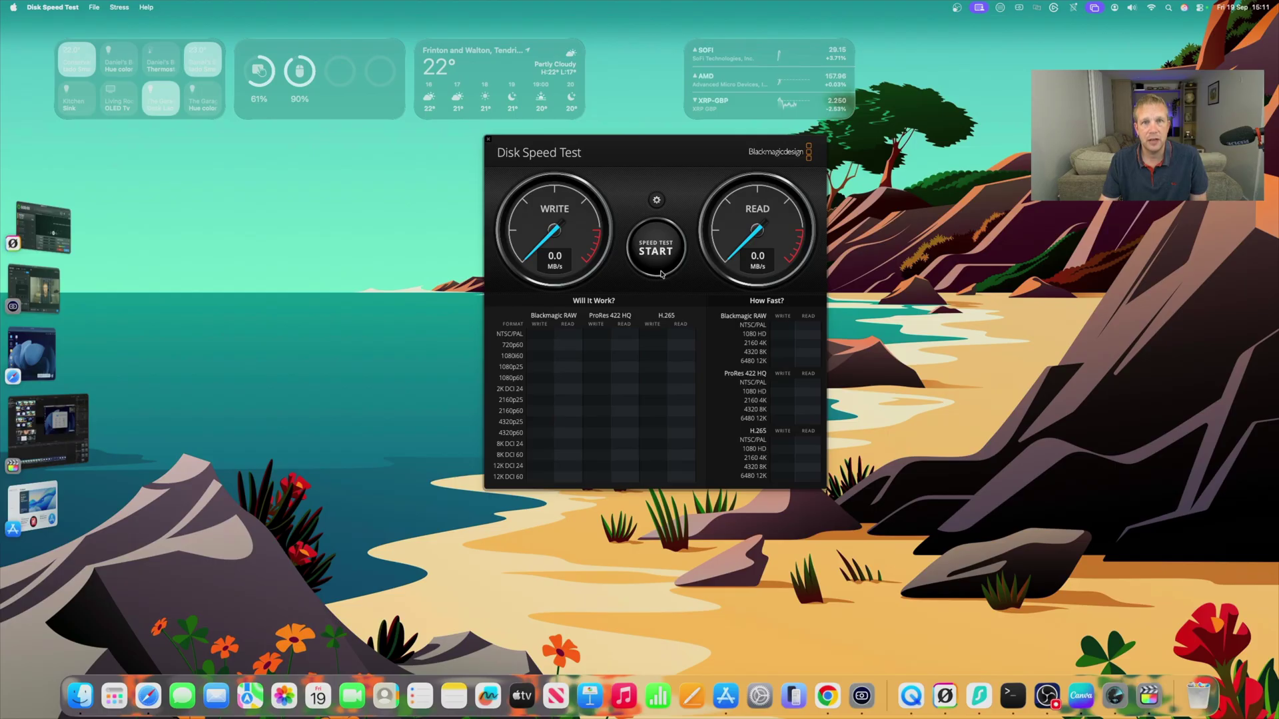
# Start a trial write test in Blackmagic Disk Speed Test
pyautogui.click(657, 241)
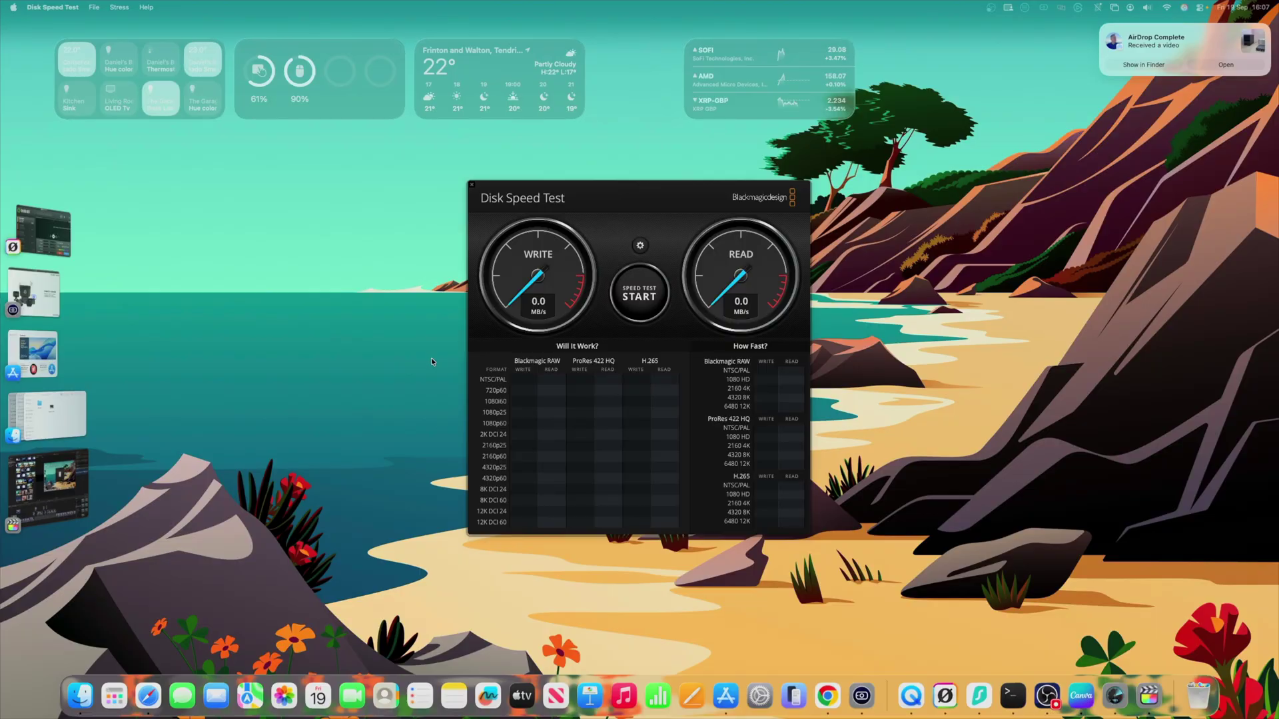
# Target the NAS's Youtube tutorials folder as the test drive and start the speed test
pyautogui.click(640, 247)
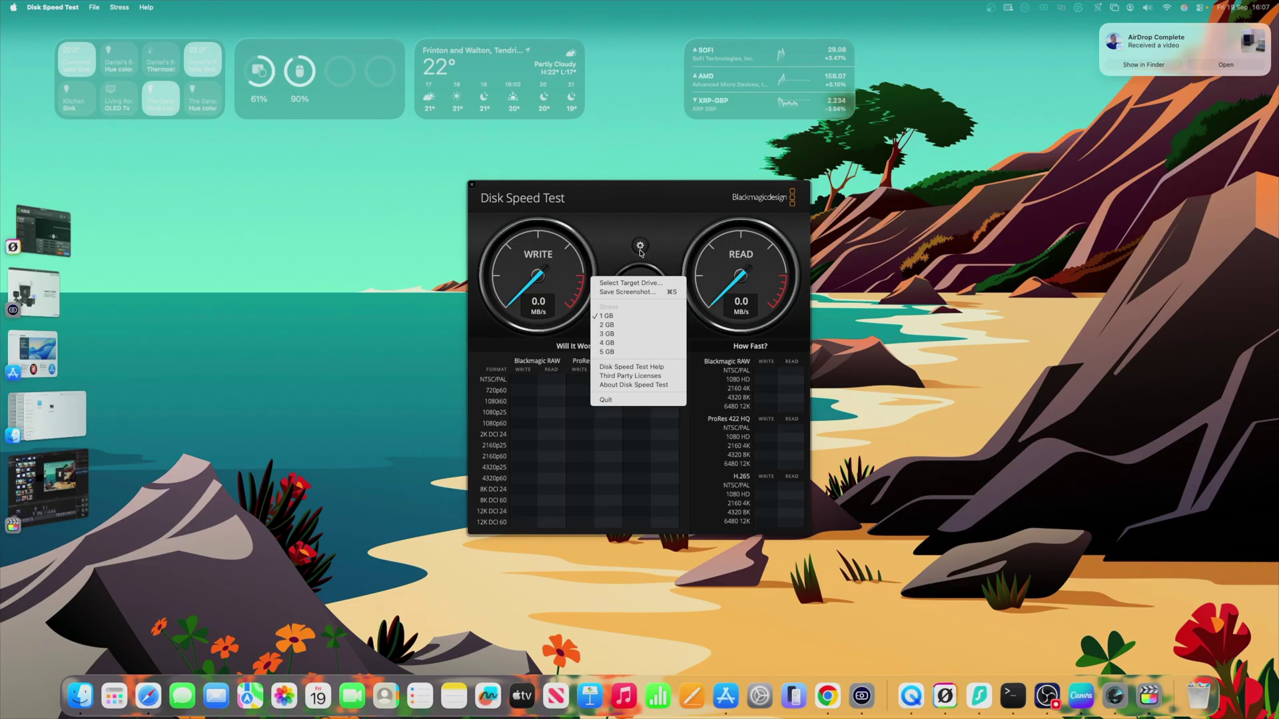
pyautogui.click(633, 284)
pyautogui.click(471, 316)
pyautogui.doubleClick(662, 214)
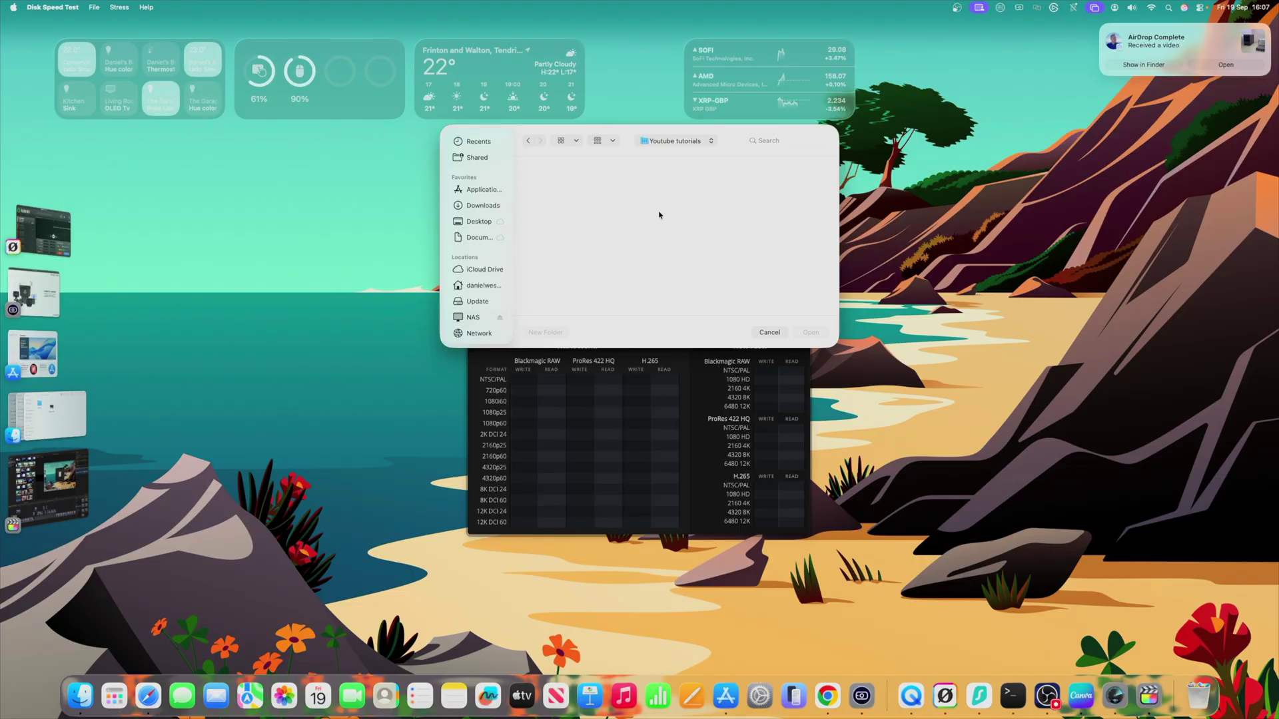
pyautogui.click(811, 333)
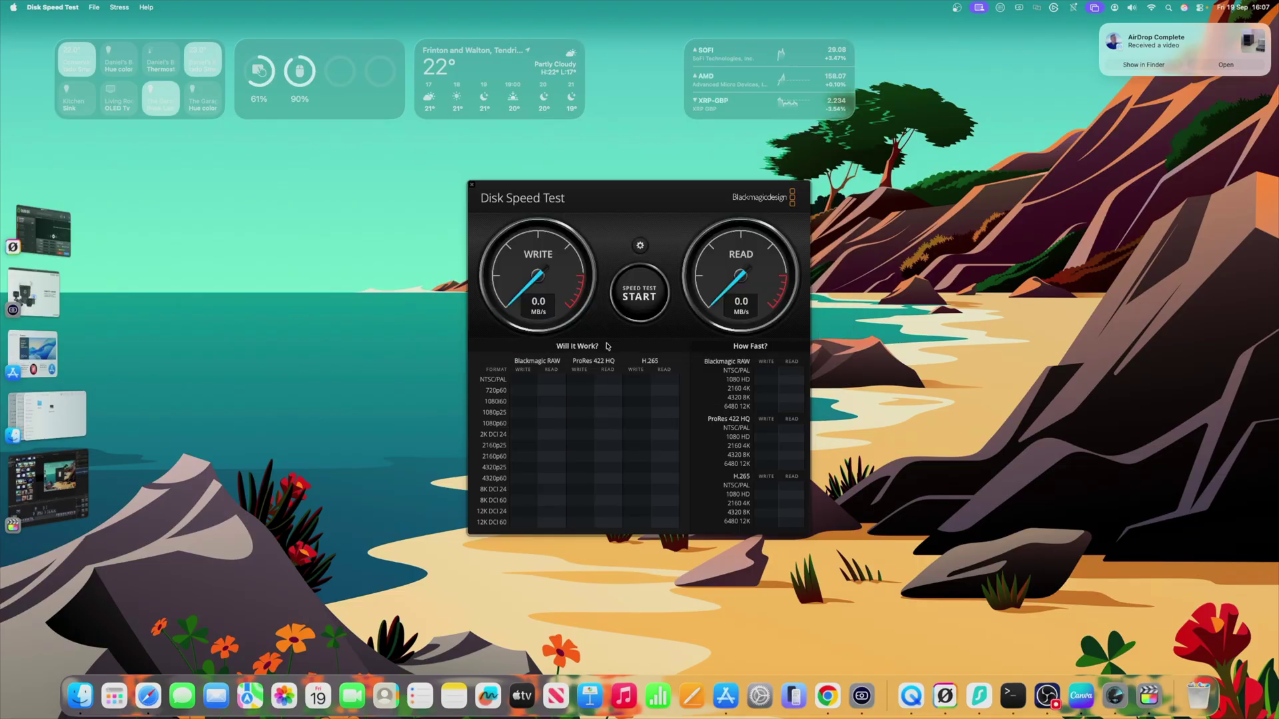
pyautogui.click(637, 308)
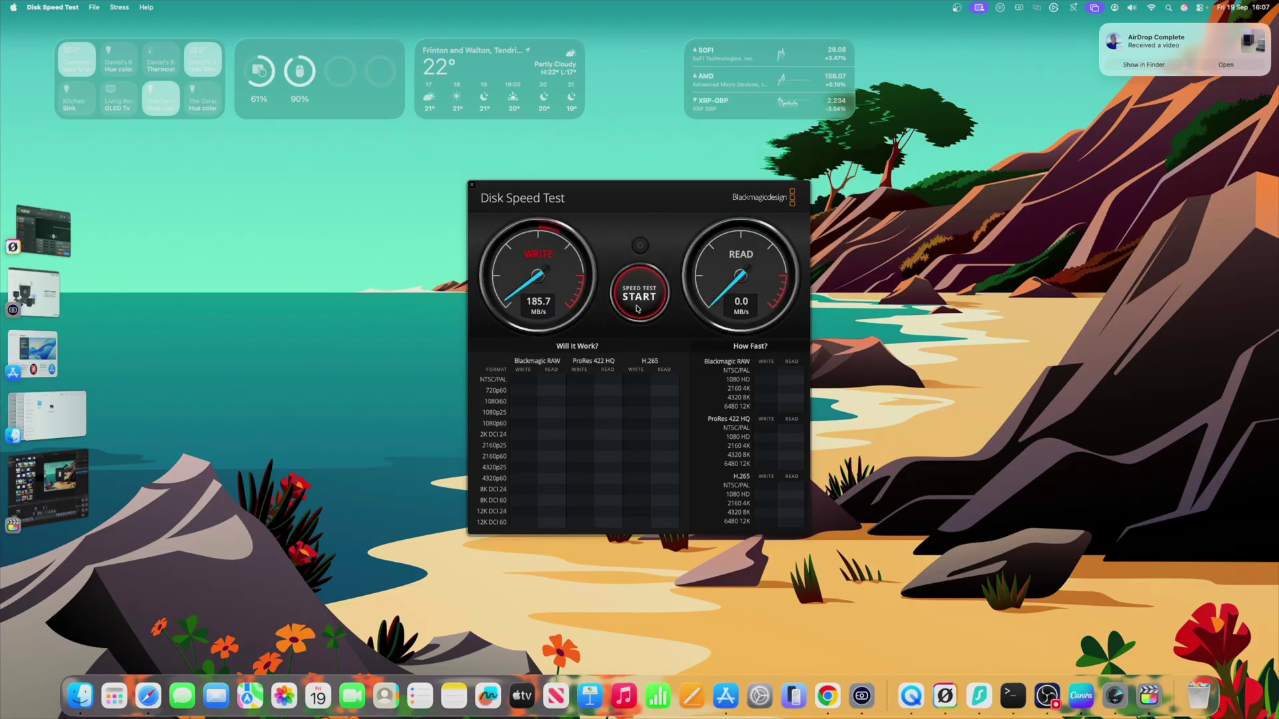